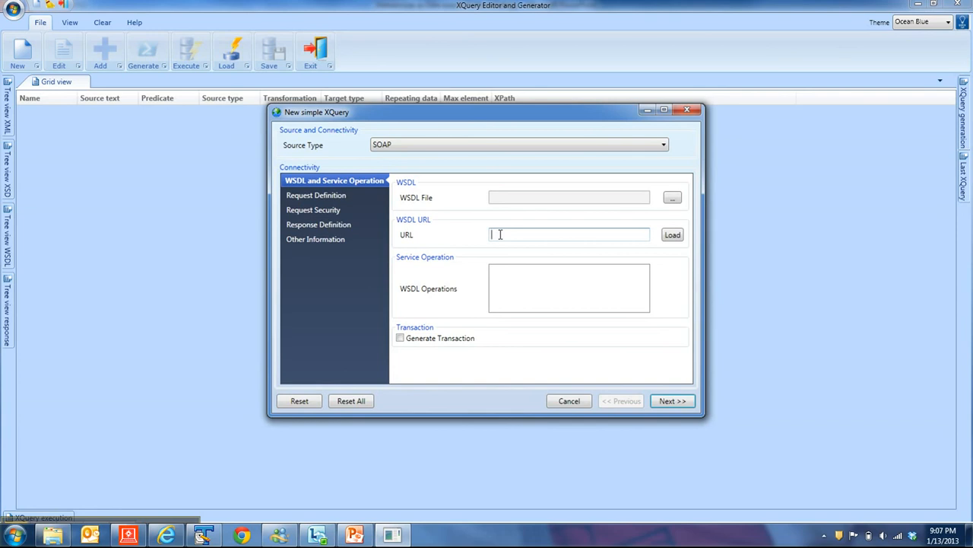
text(htt)
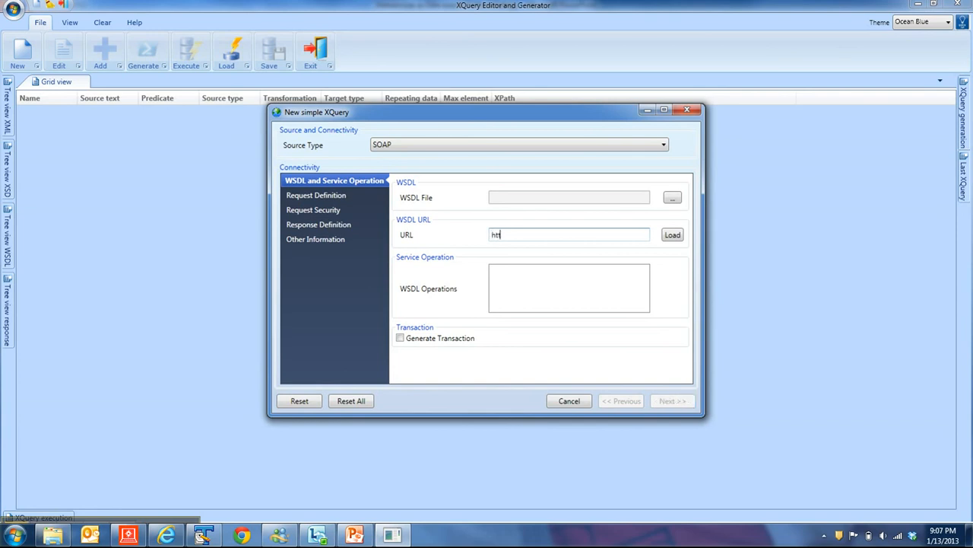
text(p://www.webservicex.net/usZip)
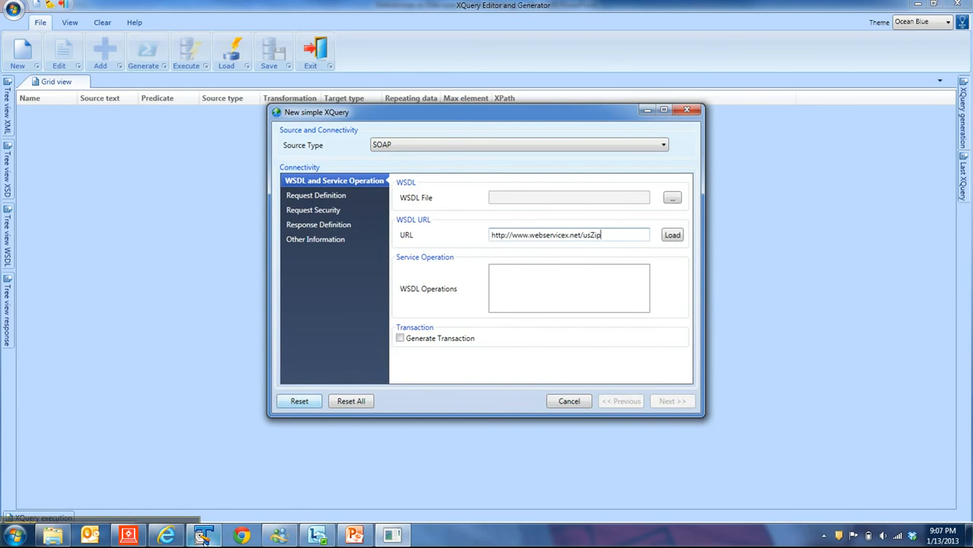
click(203, 535)
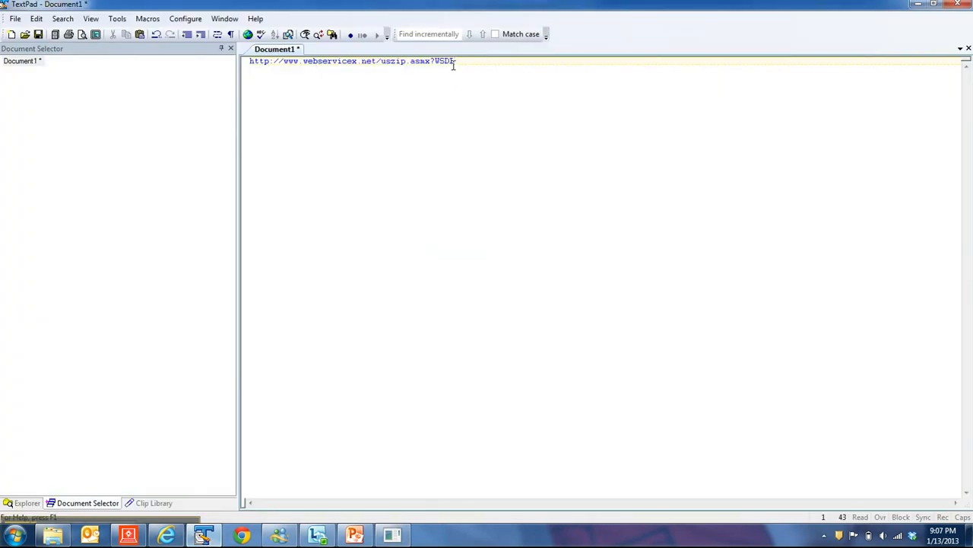
drag(457, 61, 242, 61)
key(ctrl+c)
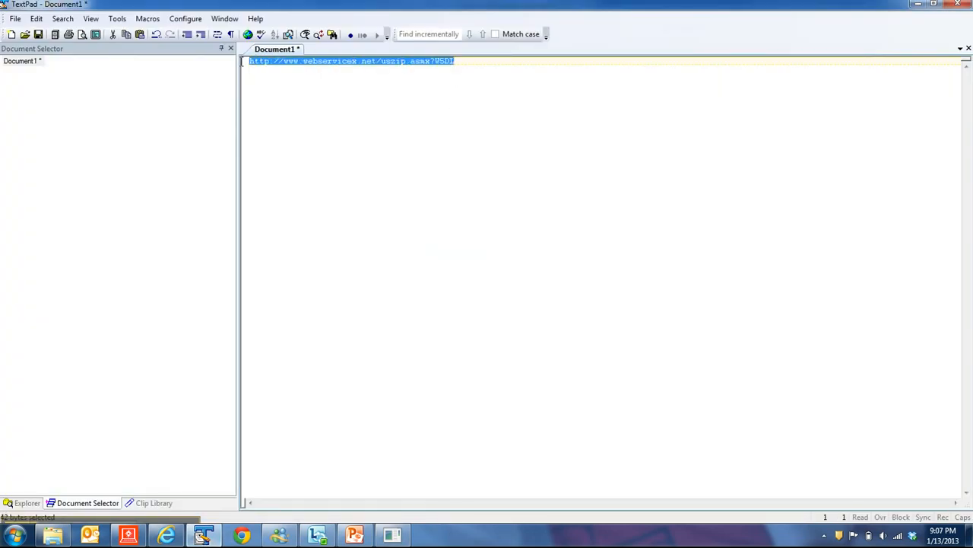
key(alt+Tab)
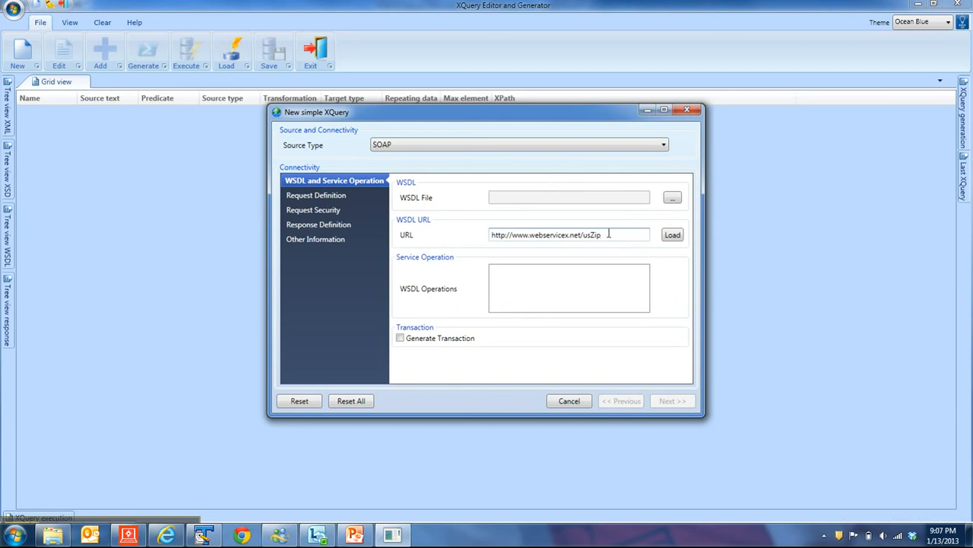
Replace the WSDL URL with the copied address and load the service's operations.
drag(608, 234, 484, 239)
key(ctrl+v)
click(670, 237)
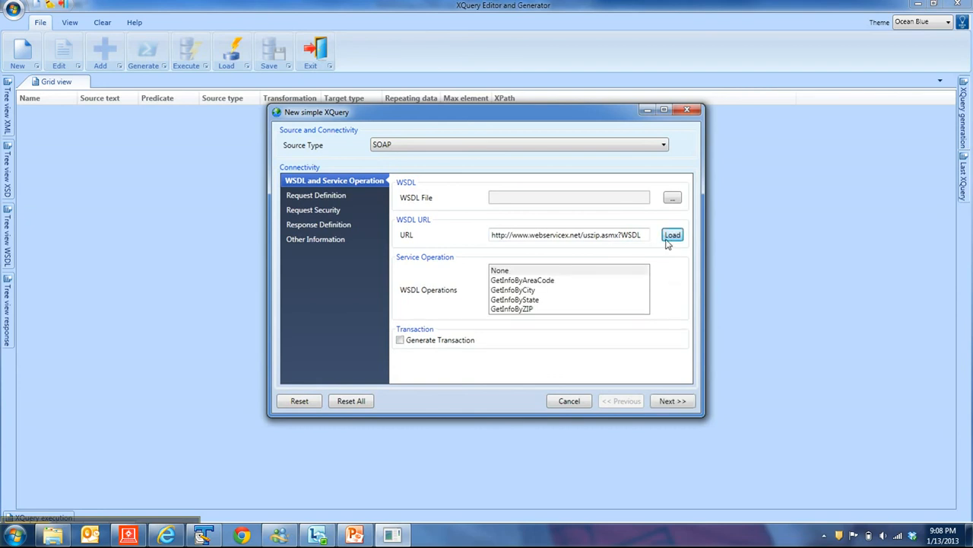
Select the GetInfoByZIP operation and continue to the request definition.
click(515, 310)
click(517, 300)
click(519, 289)
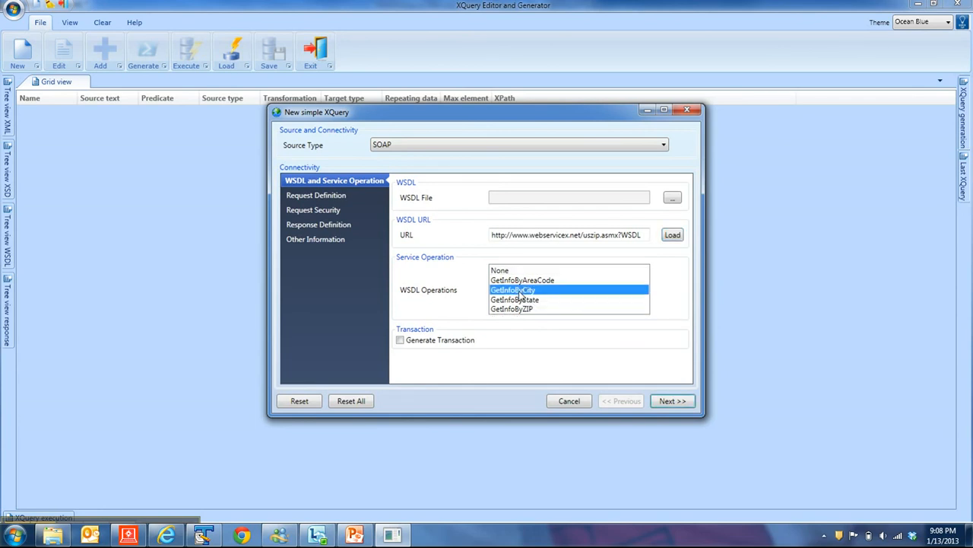
click(522, 280)
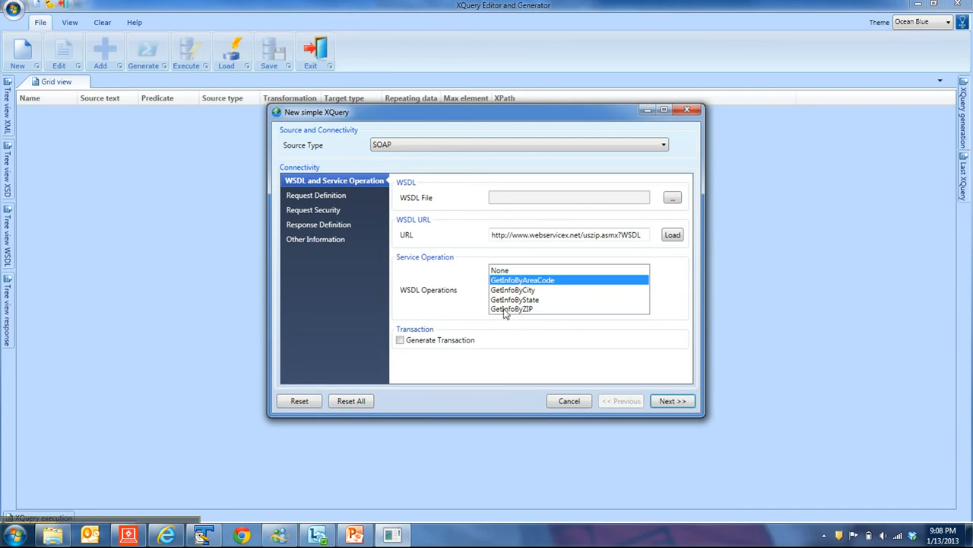
click(507, 309)
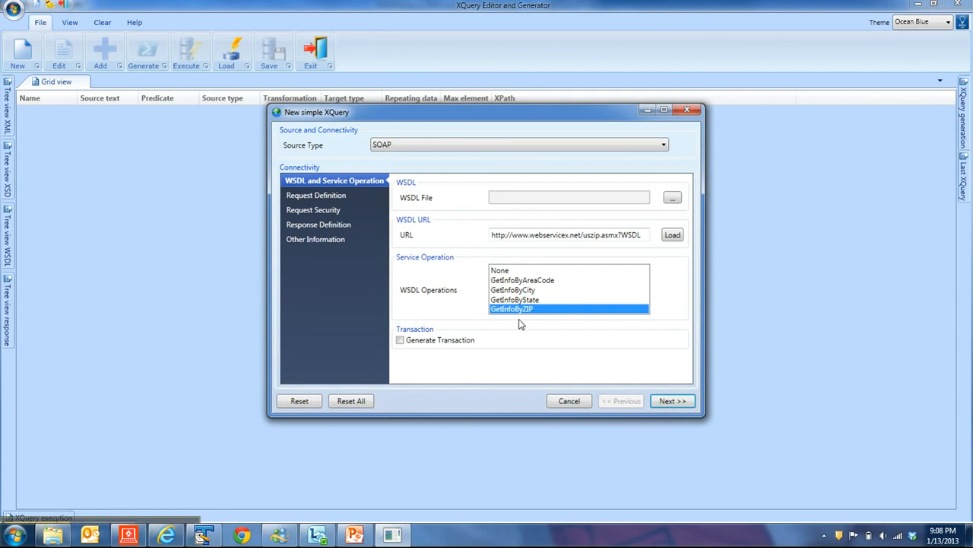
click(670, 403)
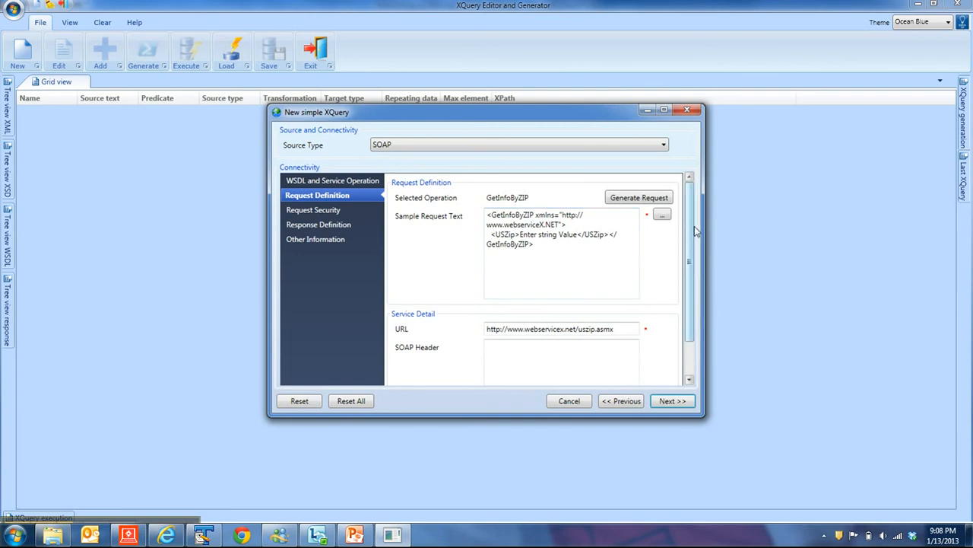
Replace the placeholder value in the sample request's USZip element with 75039.
scroll(681, 270, down, 1)
scroll(680, 270, up, 1)
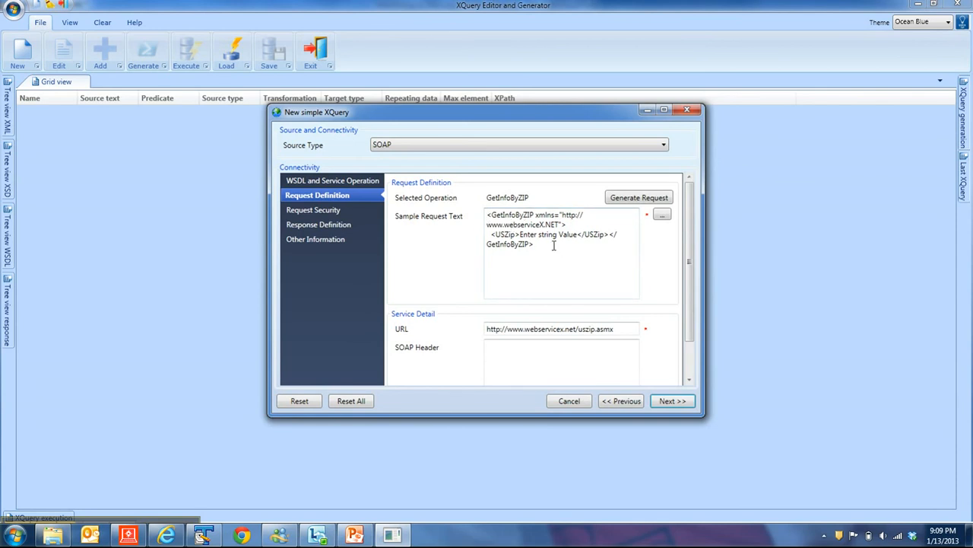
drag(519, 234, 579, 236)
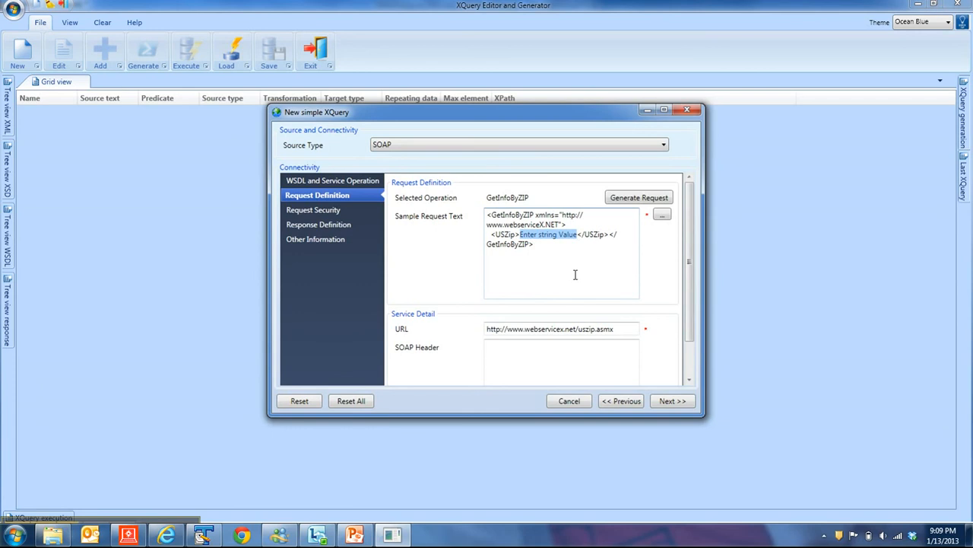
text(7503)
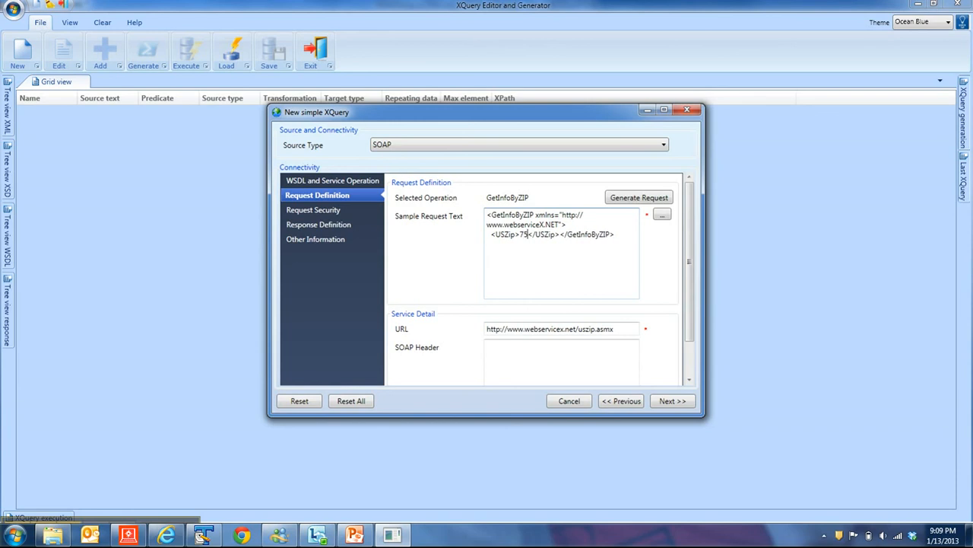
text(9)
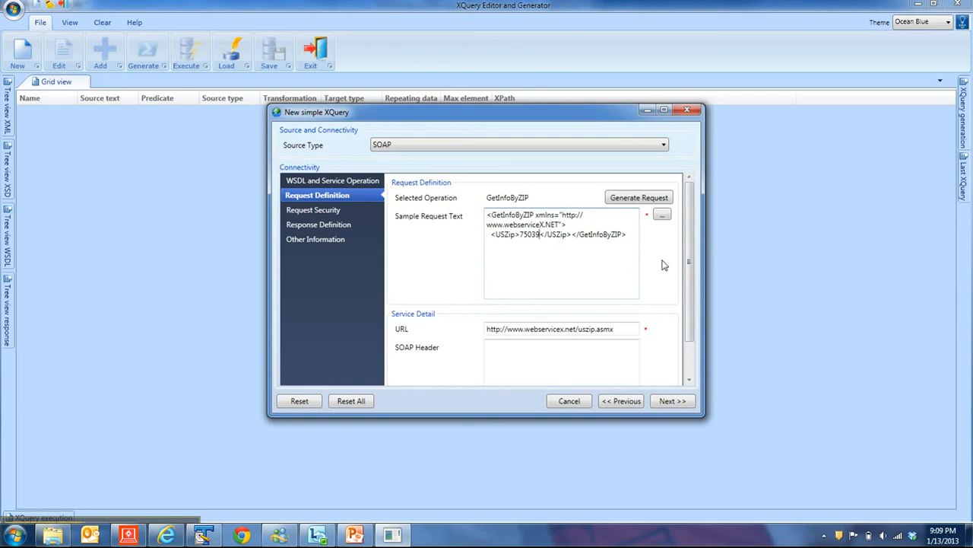
Advance past the request definition and request security pages to the response definition.
scroll(689, 247, down, 3)
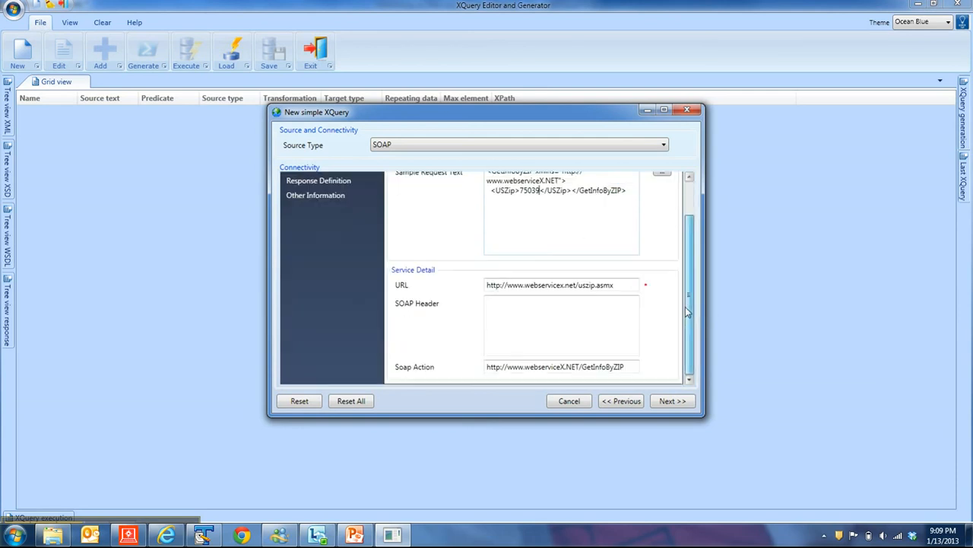
click(660, 401)
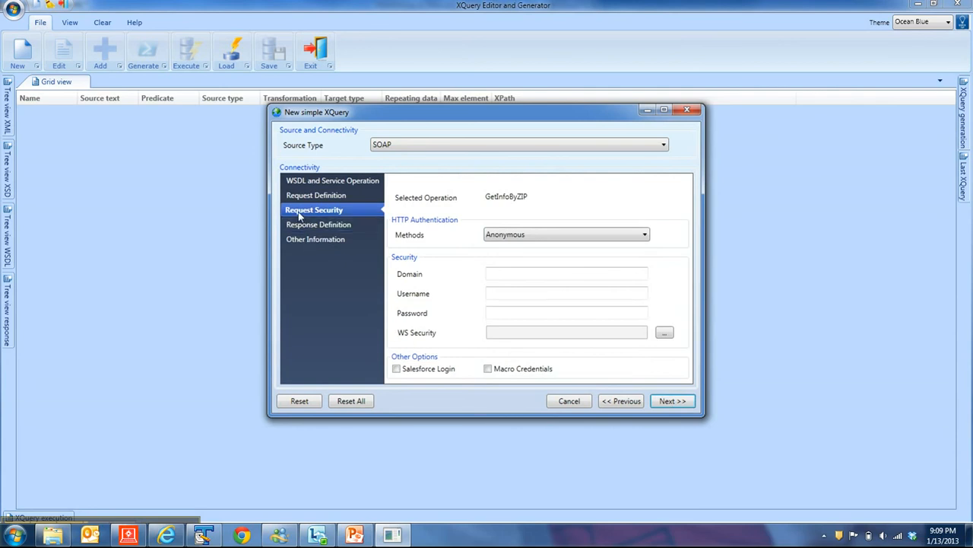
click(672, 401)
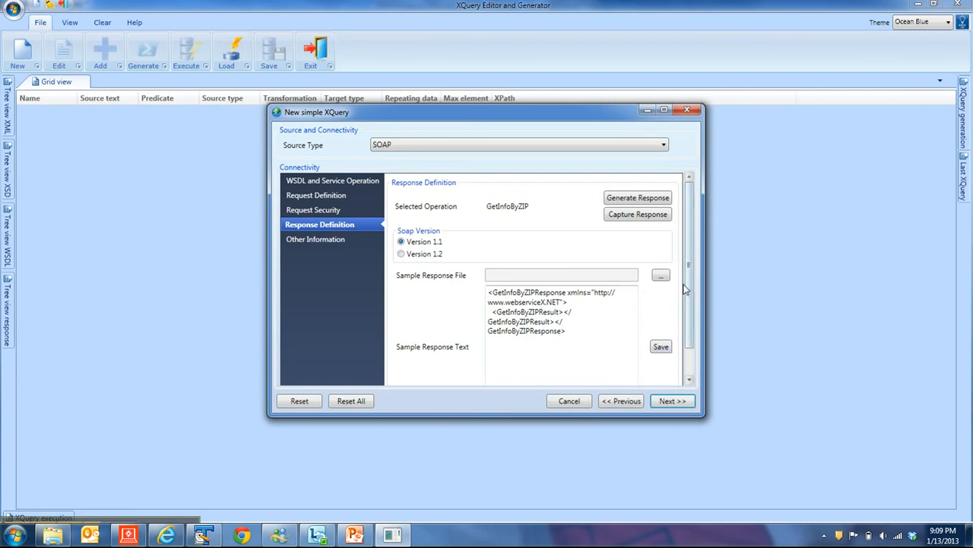
Capture the service response and save it to the Desktop as MyWebserviceResponse.
drag(688, 279, 683, 319)
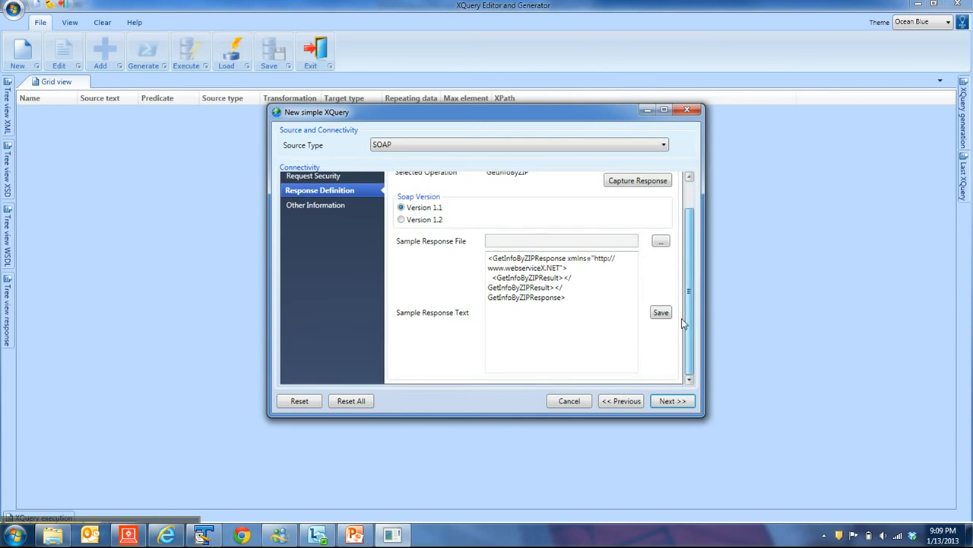
click(639, 181)
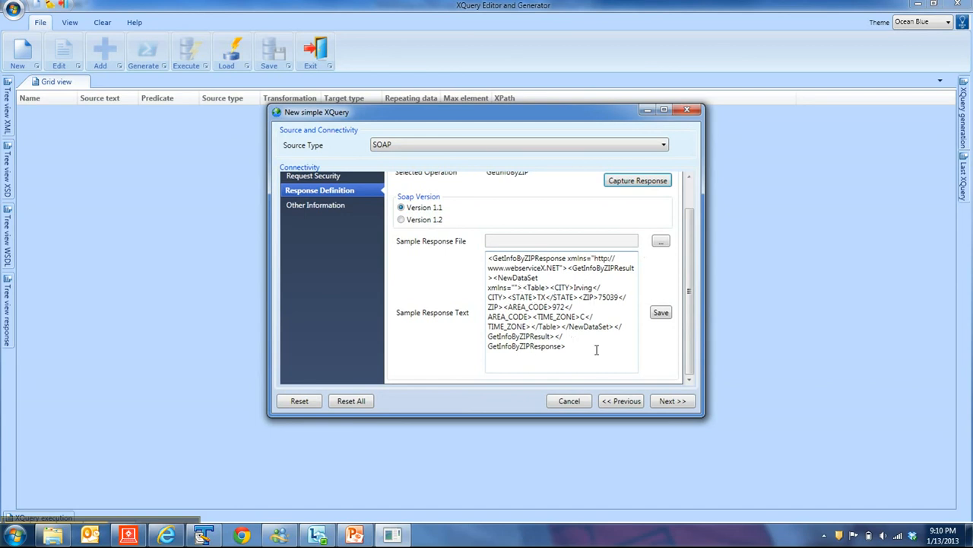
click(660, 313)
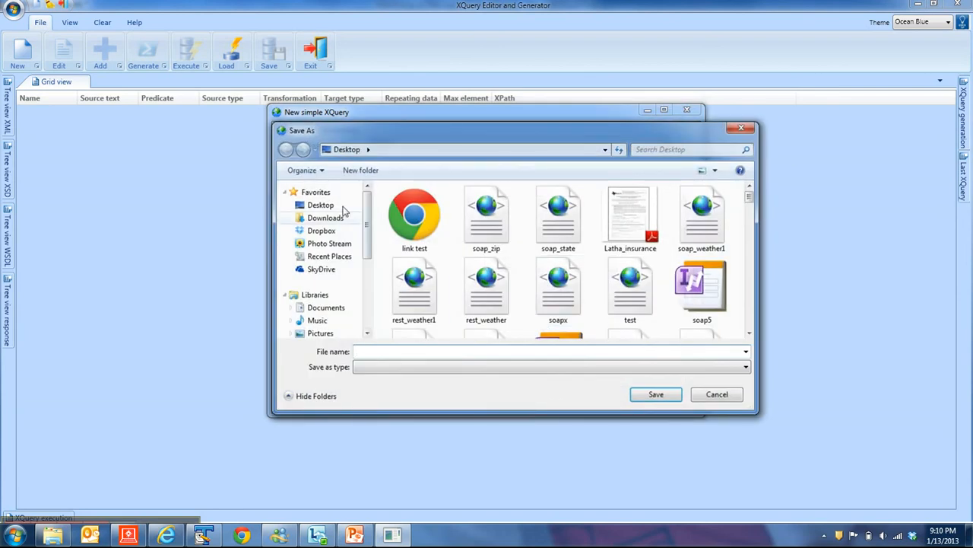
click(393, 351)
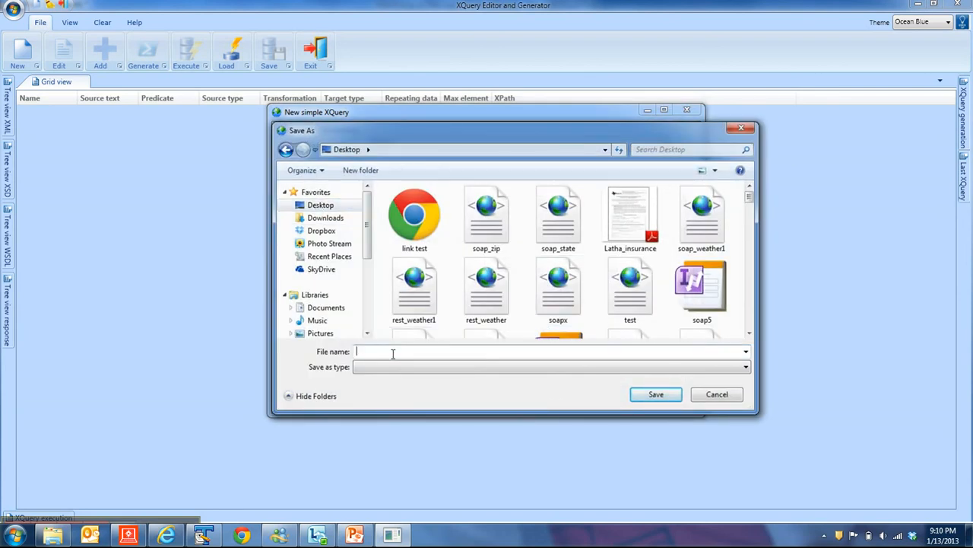
text(MyWebs)
text(ervice)
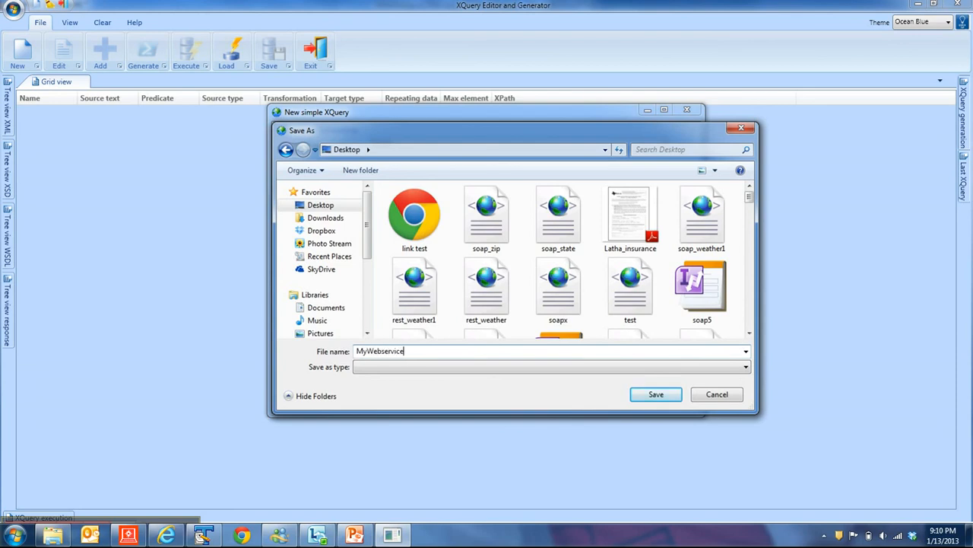
text(Response)
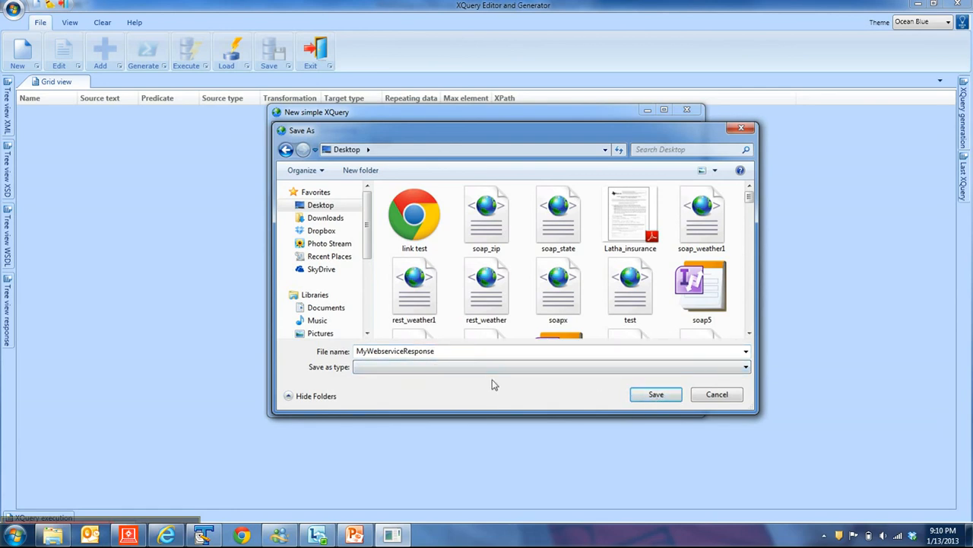
click(647, 394)
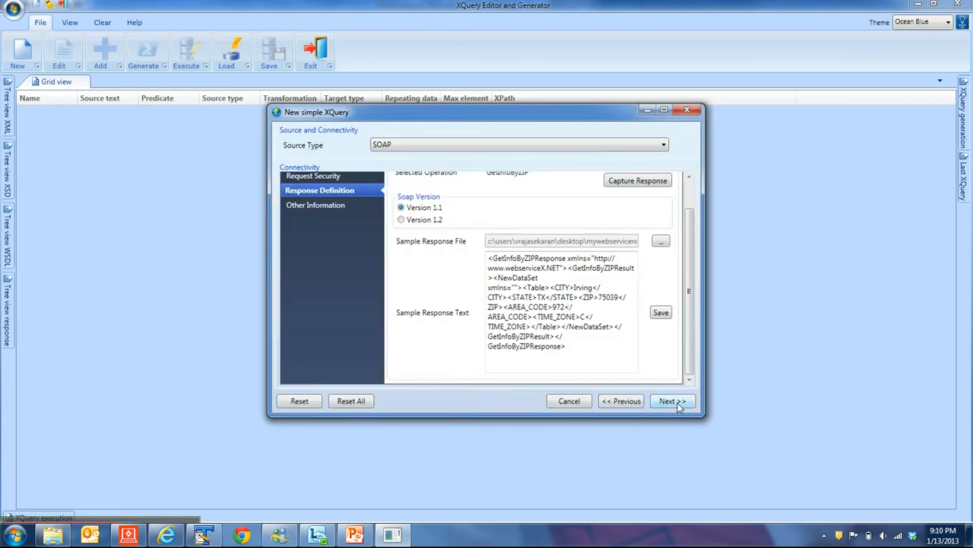
Finish the wizard and drag the response tree's Table node with its fields into the grid.
click(672, 401)
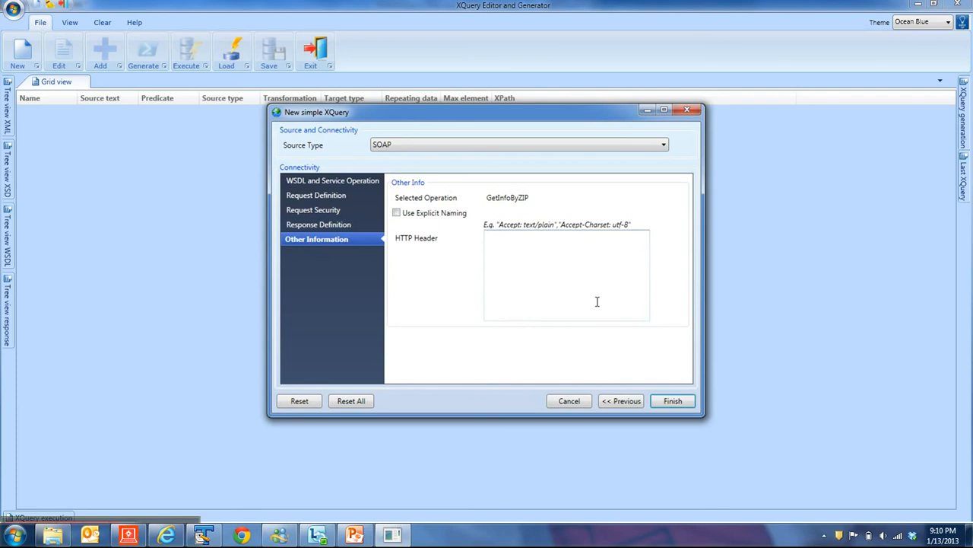
click(670, 404)
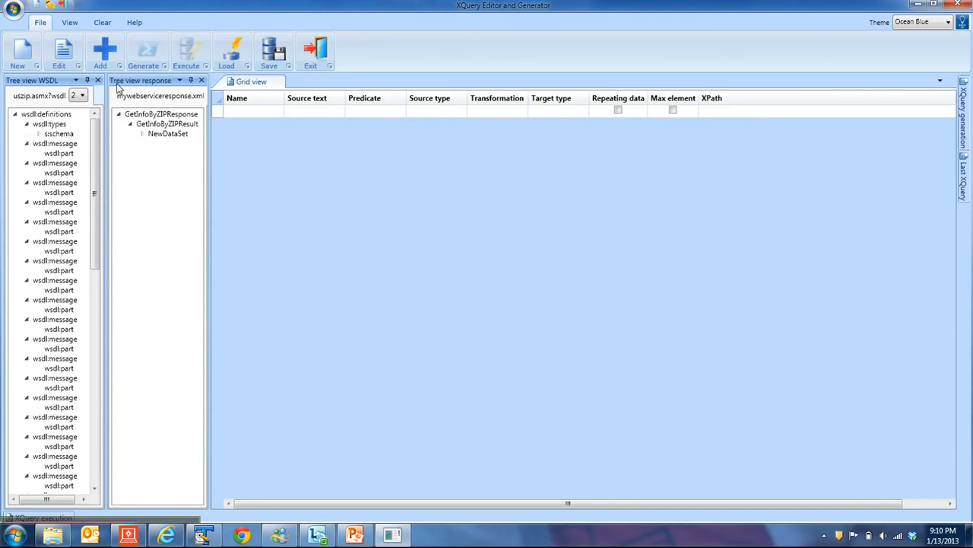
click(142, 135)
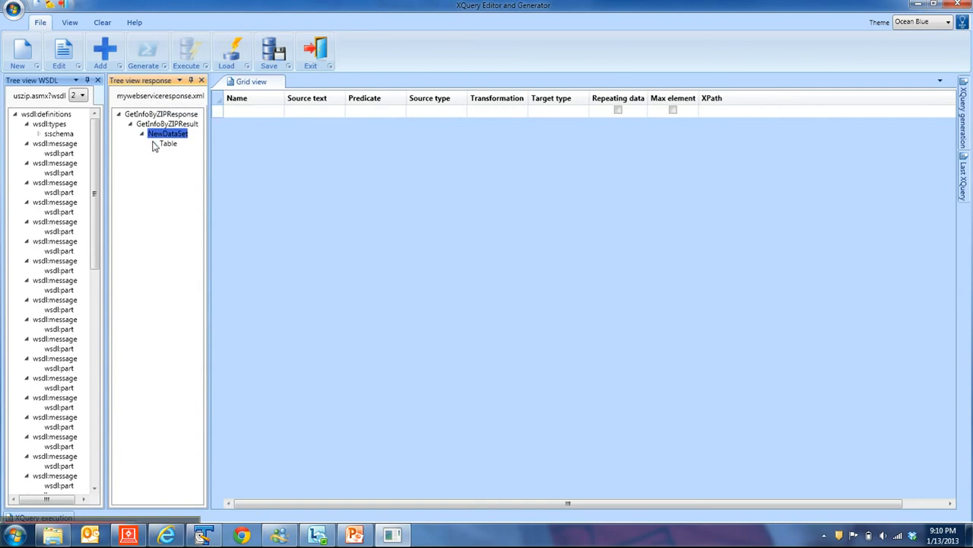
click(153, 144)
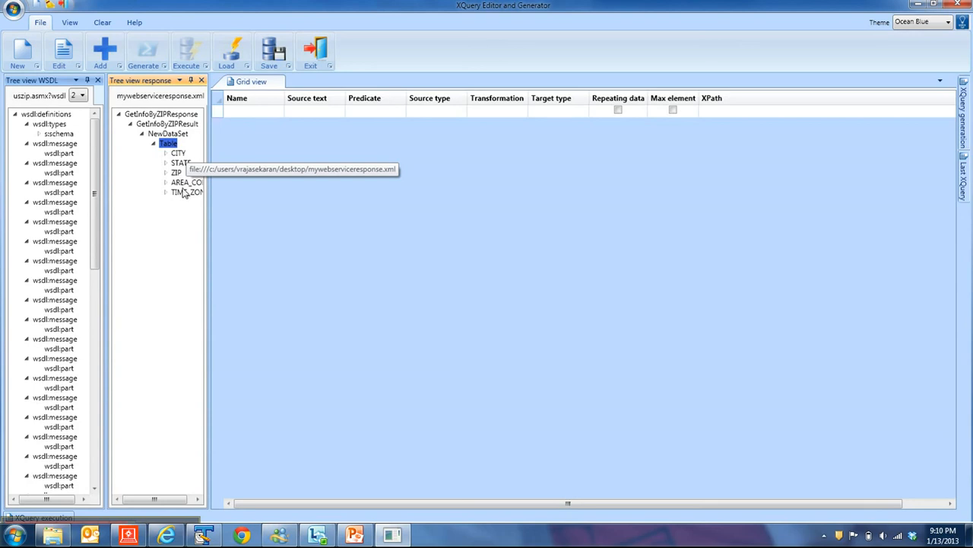
drag(163, 146, 223, 115)
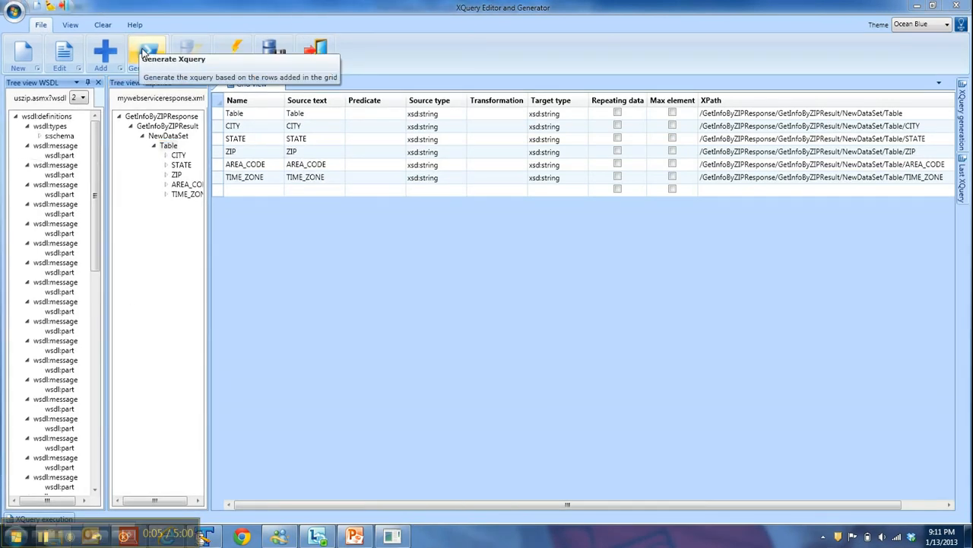
Generate the XQuery from the grid rows and review its request, arguments and return sections.
click(146, 54)
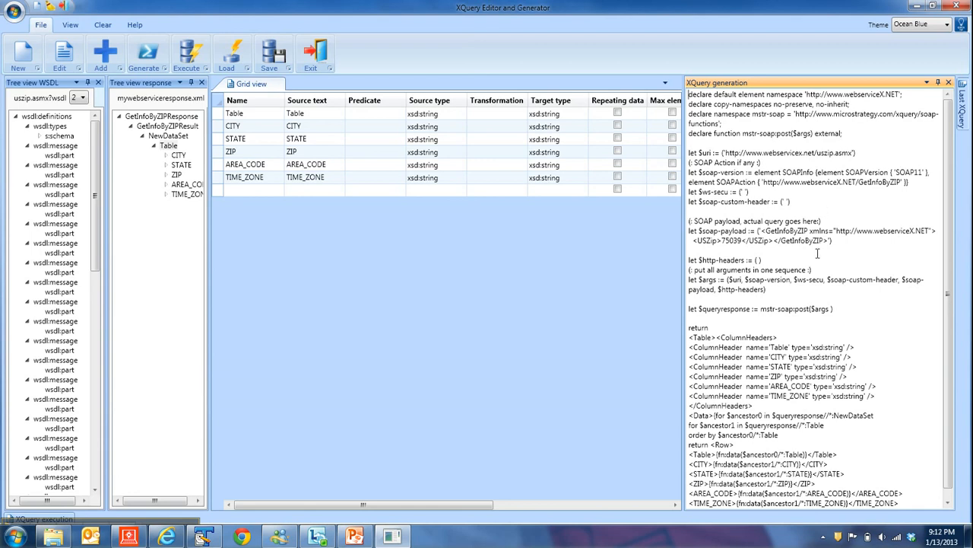
drag(718, 239, 735, 239)
drag(690, 259, 835, 312)
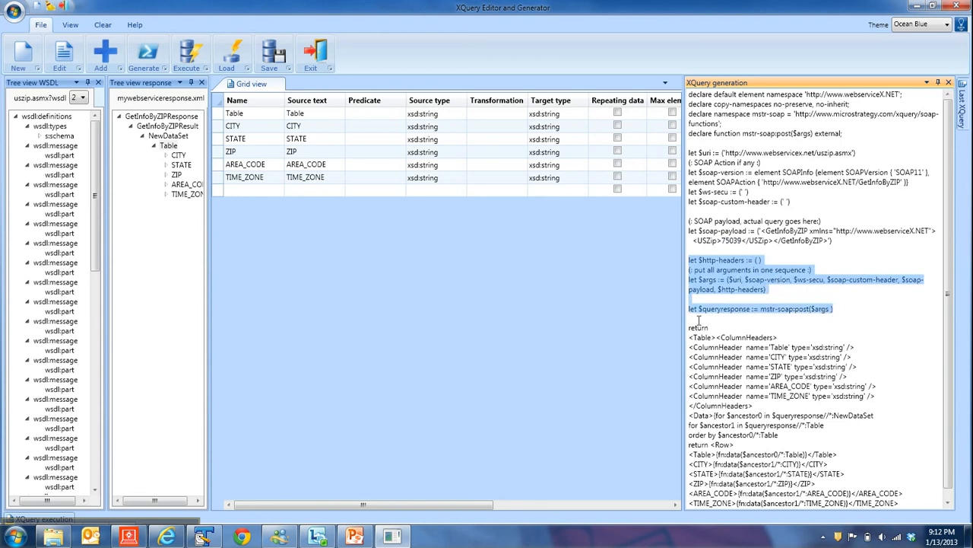
drag(690, 336, 934, 492)
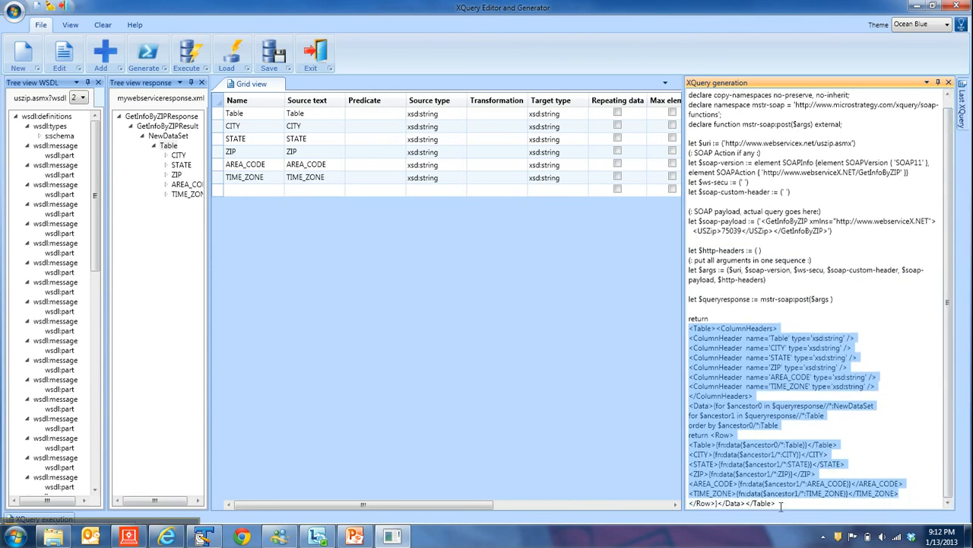
click(841, 322)
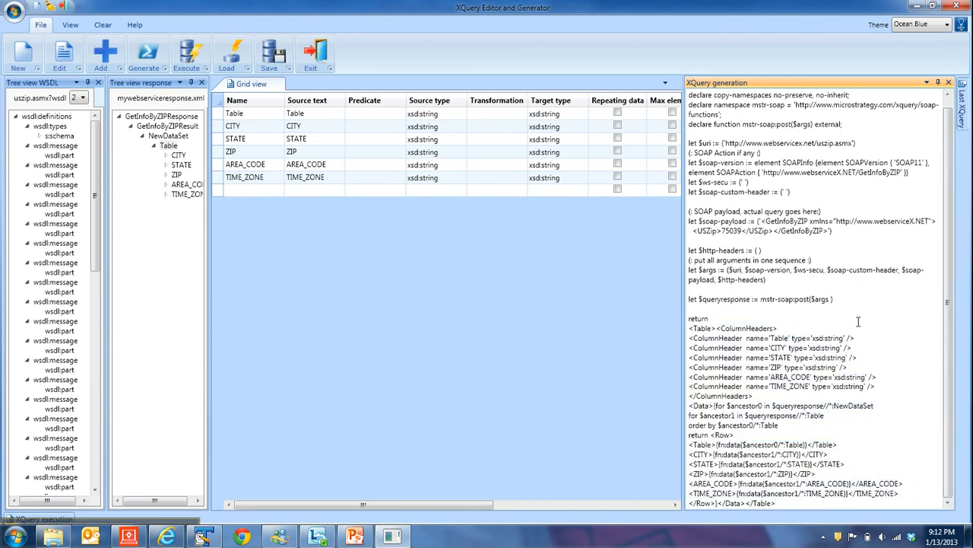
Select and copy the entire generated XQuery text.
key(ctrl+a)
key(ctrl+c)
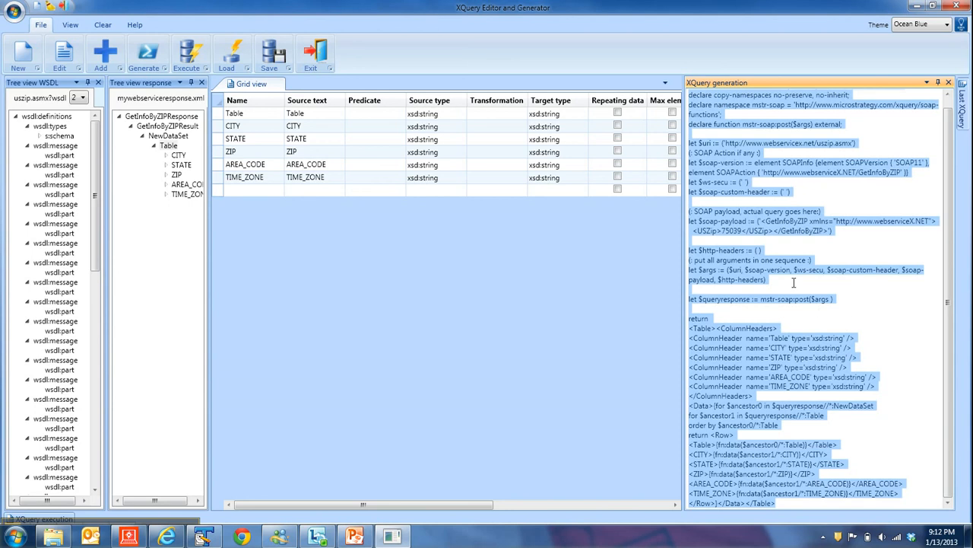
right_click(742, 264)
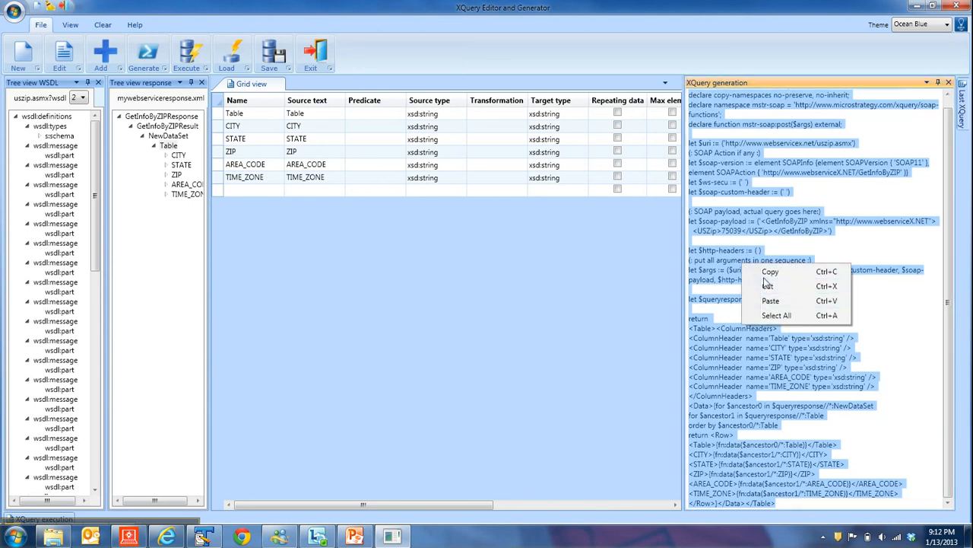
click(766, 276)
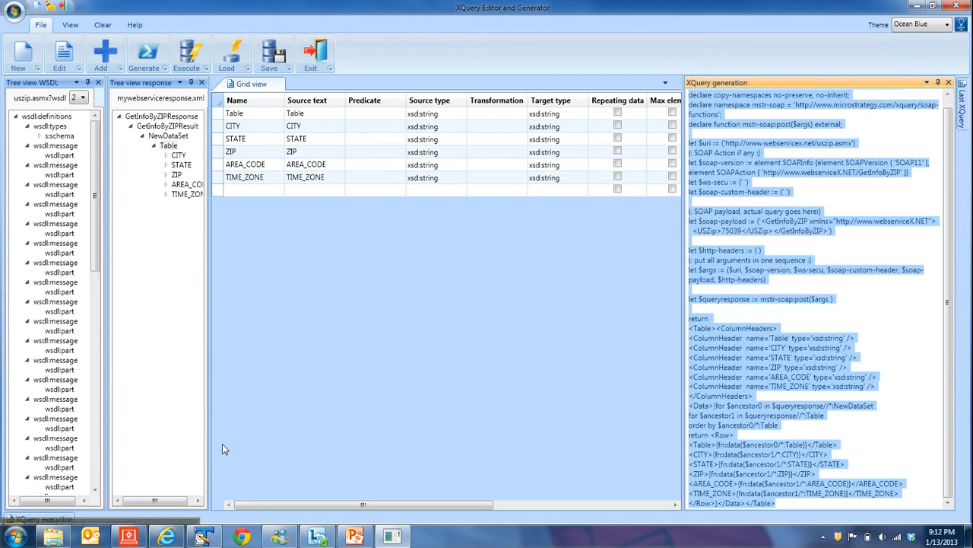
Switch to MicroStrategy Desktop and create a new Freeform XQuery report in My Reports using the XQuery source.
click(128, 536)
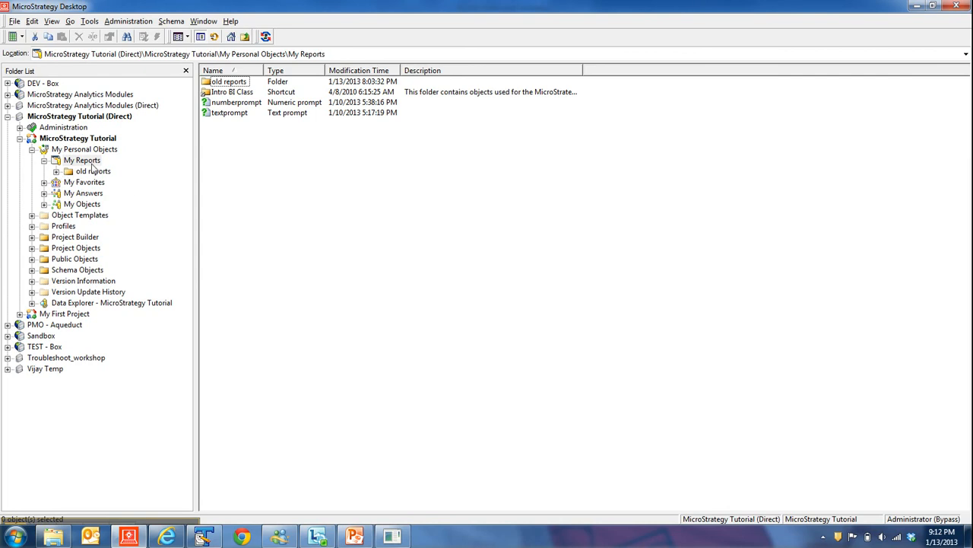
right_click(237, 217)
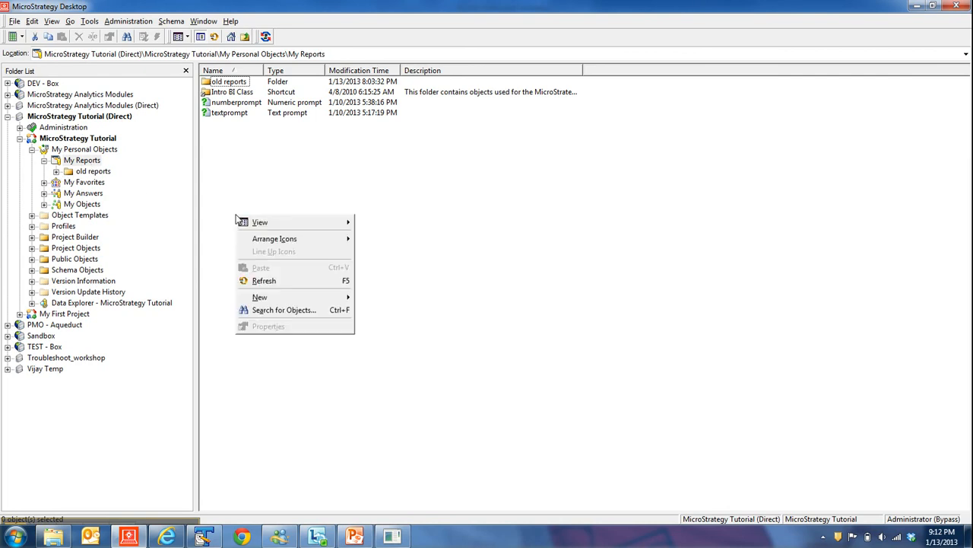
mouse_move(275, 297)
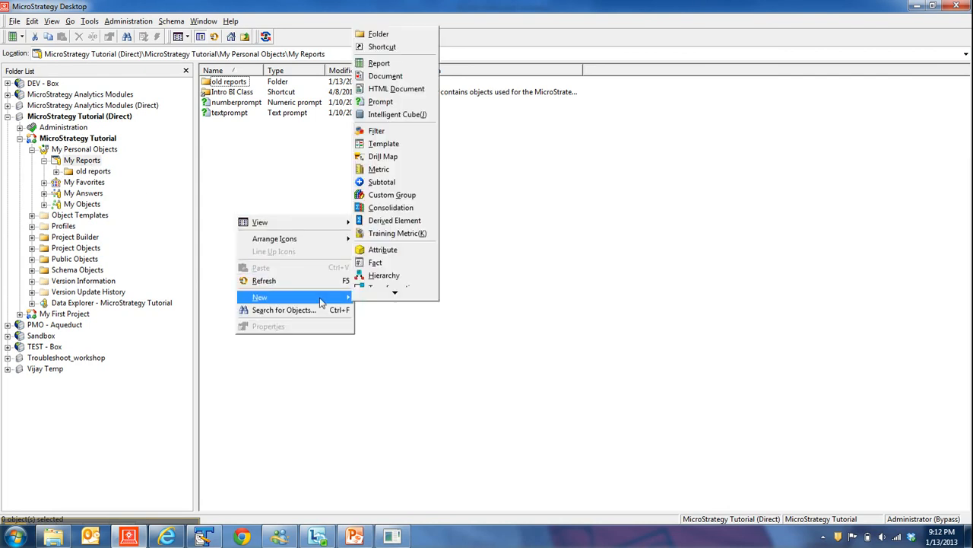
click(393, 61)
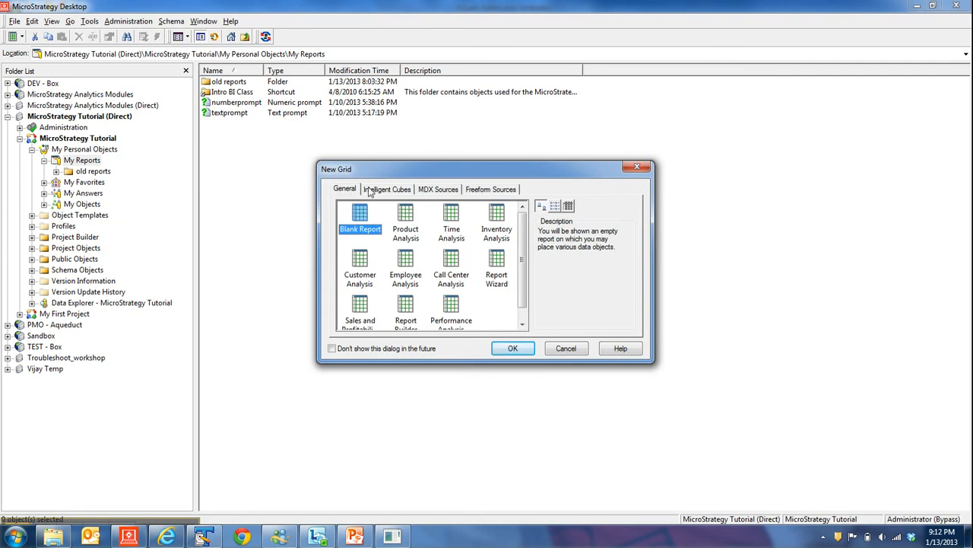
click(490, 192)
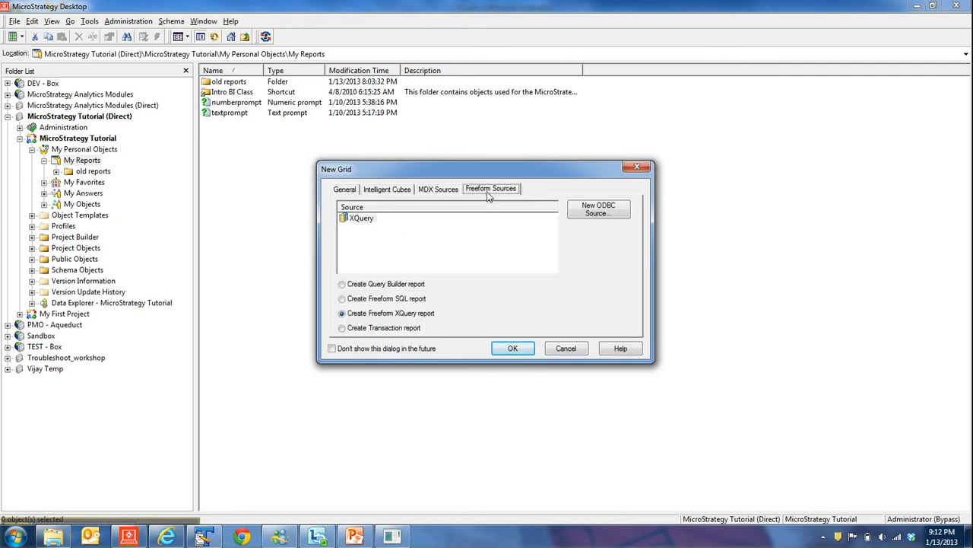
click(356, 222)
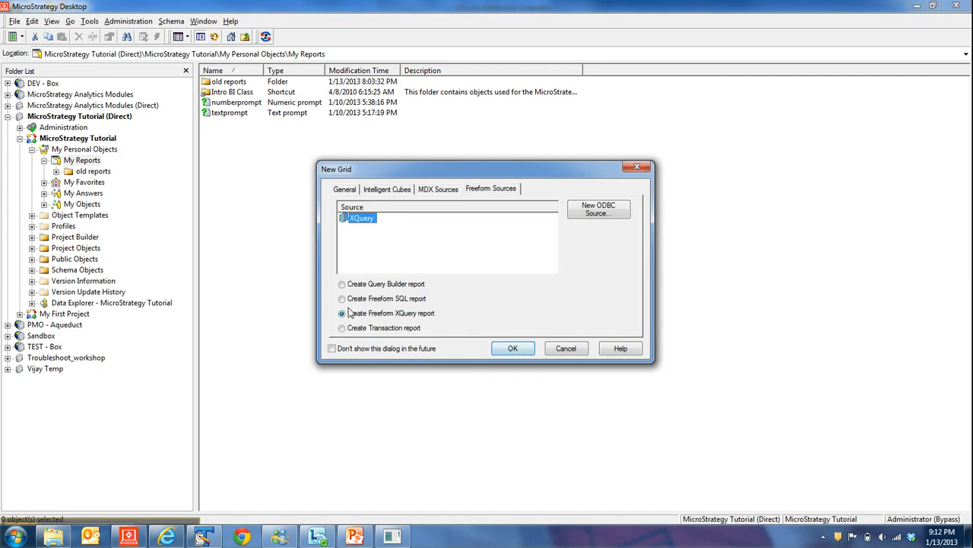
click(510, 348)
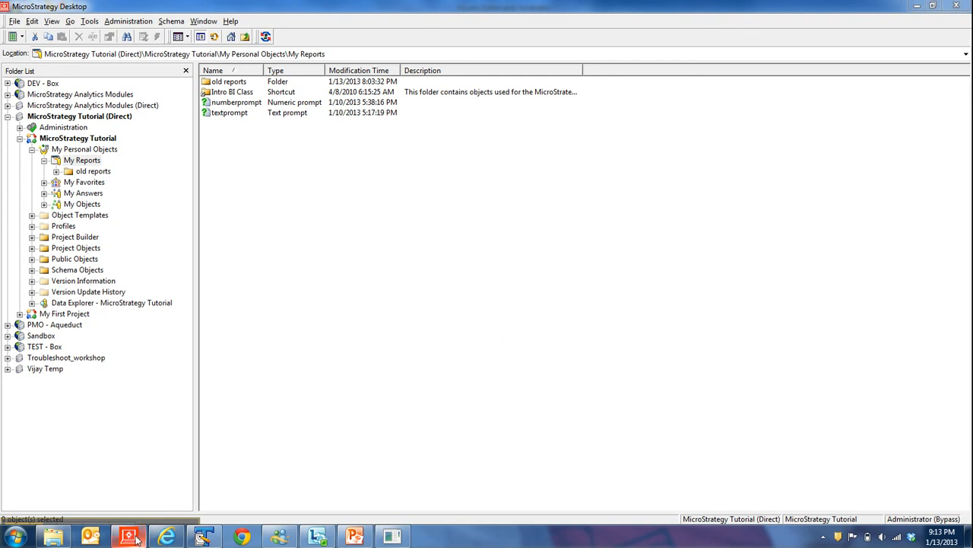
Paste the copied XQuery into the freeform editor's statement area.
mouse_move(136, 538)
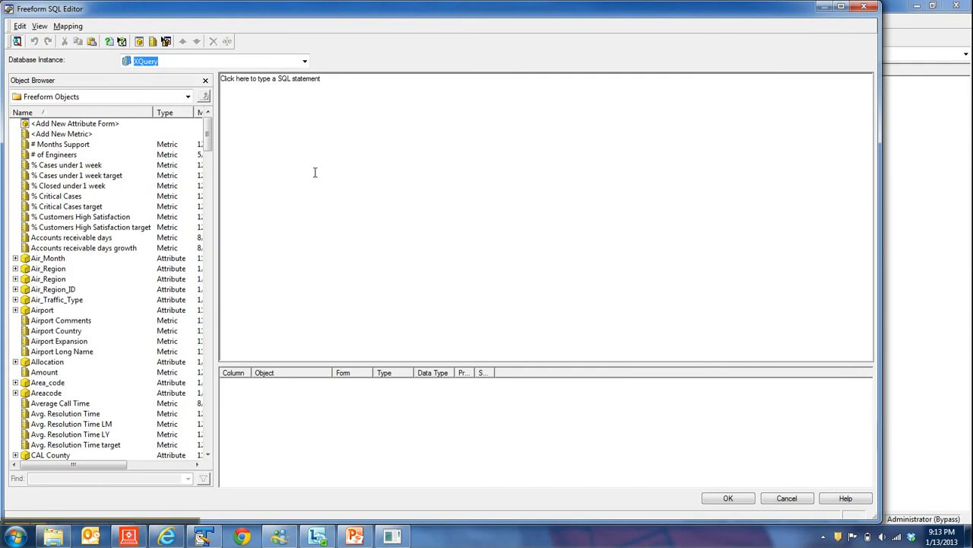
right_click(291, 111)
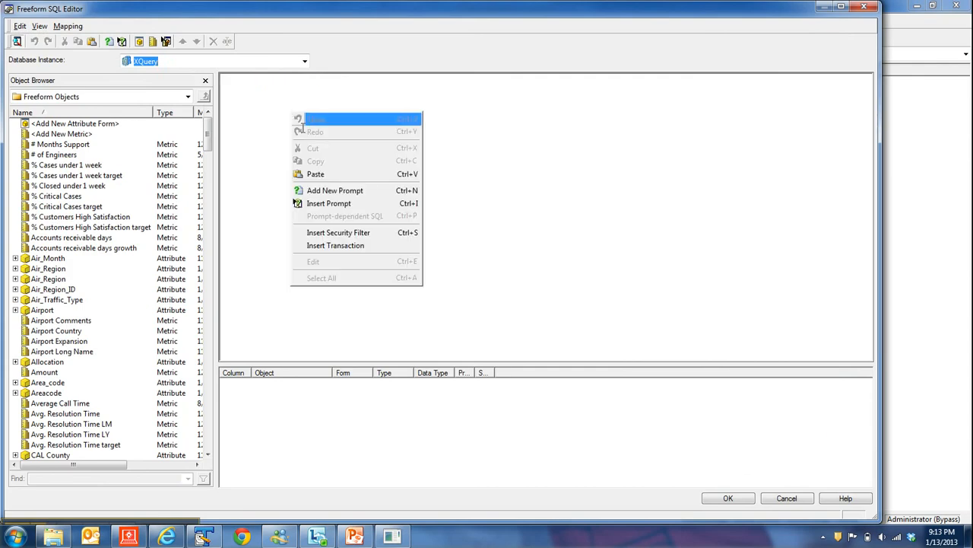
click(316, 174)
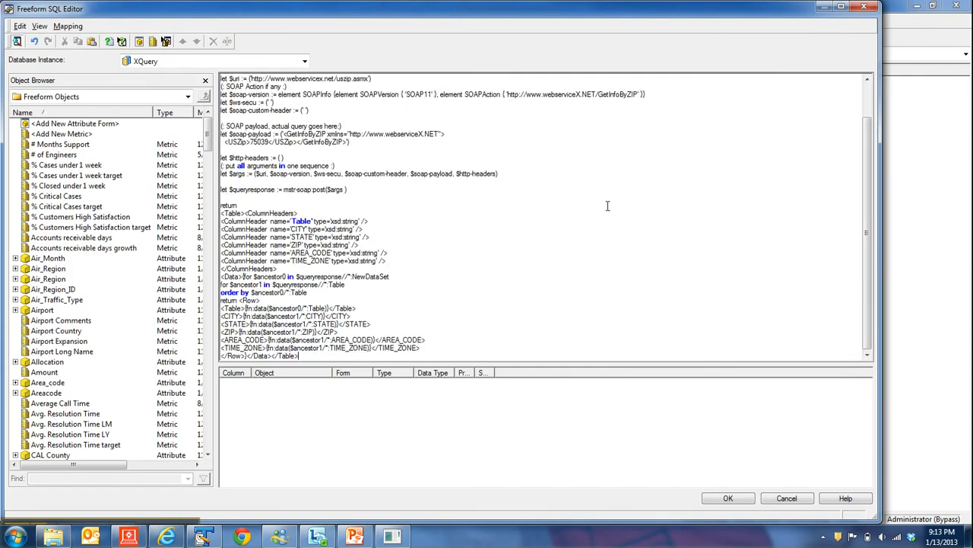
Delete the hard-coded ZIP value 75039 from the USZip element of the SOAP payload.
drag(502, 363, 501, 325)
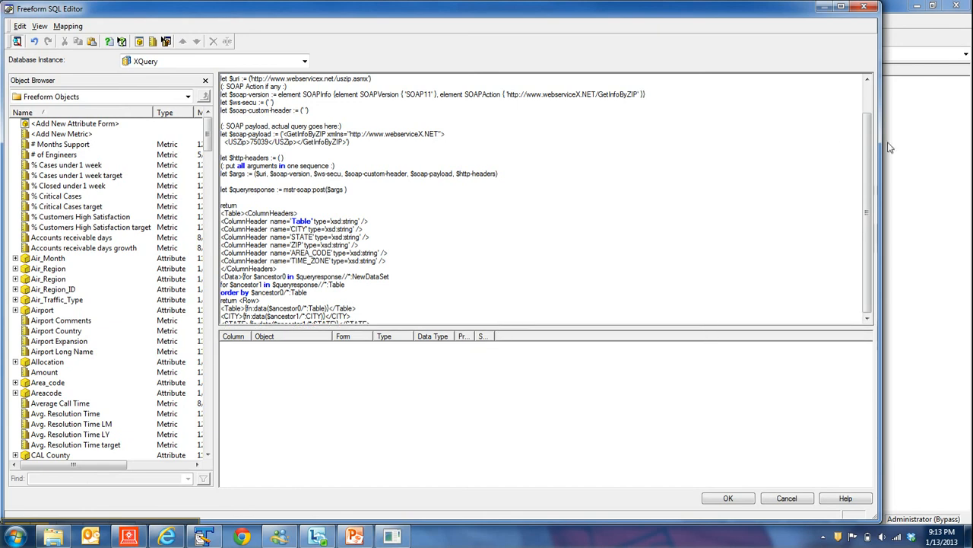
drag(866, 168, 866, 262)
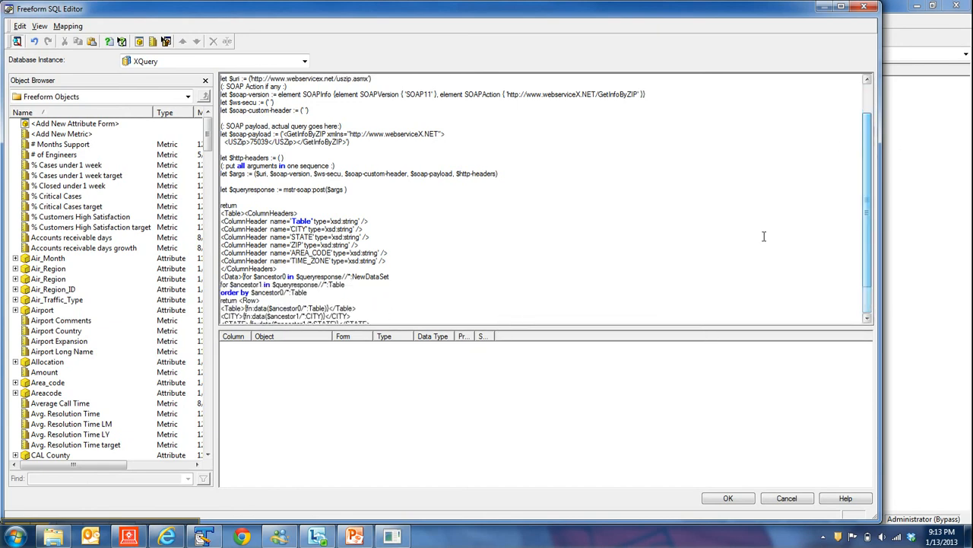
click(251, 144)
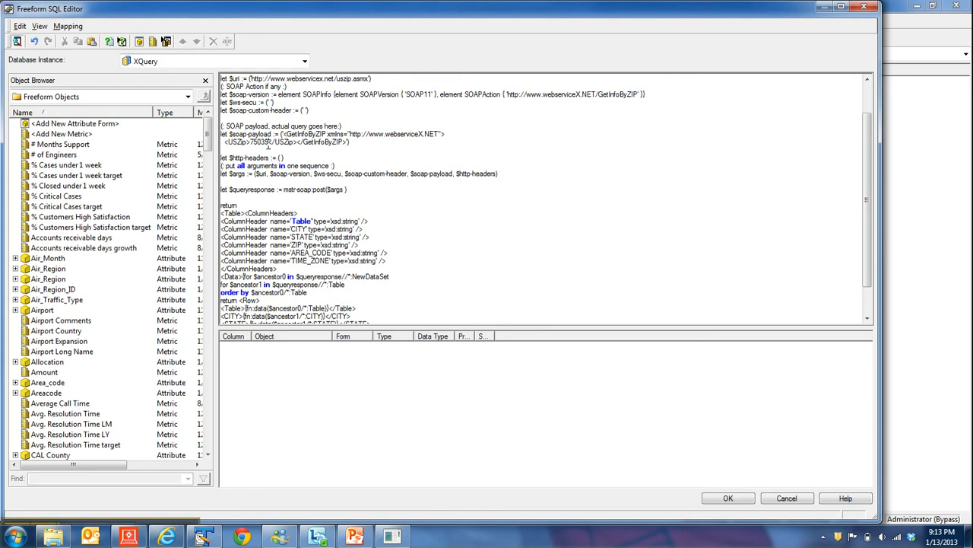
key(BackSpace)
key(BackSpace)
key(BackSpace)
key(BackSpace)
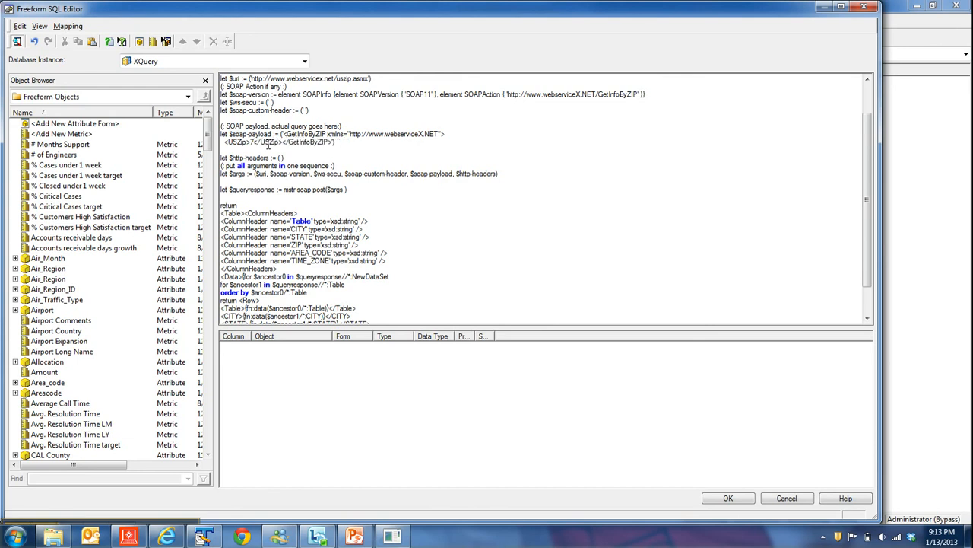
key(BackSpace)
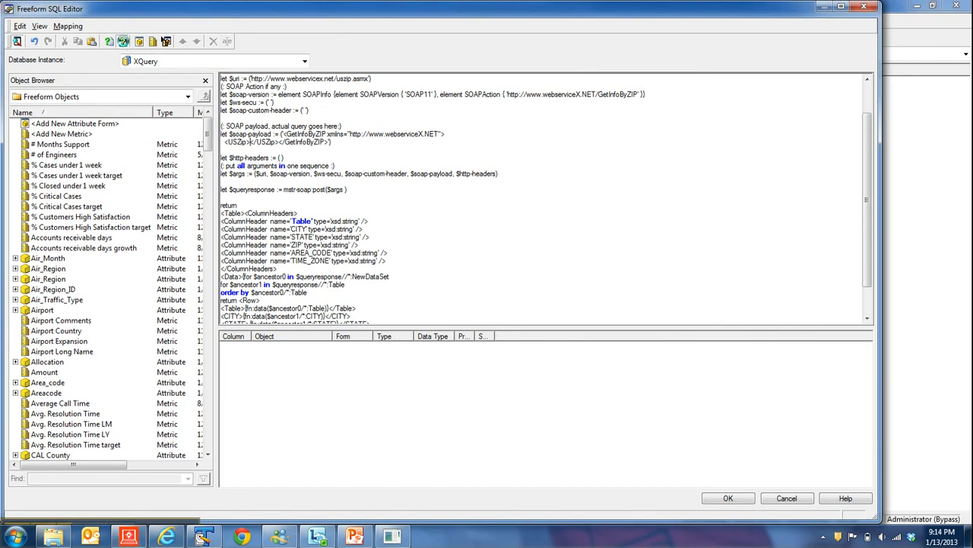
Insert the numberprompt prompt from My Reports into the empty USZip element.
click(122, 41)
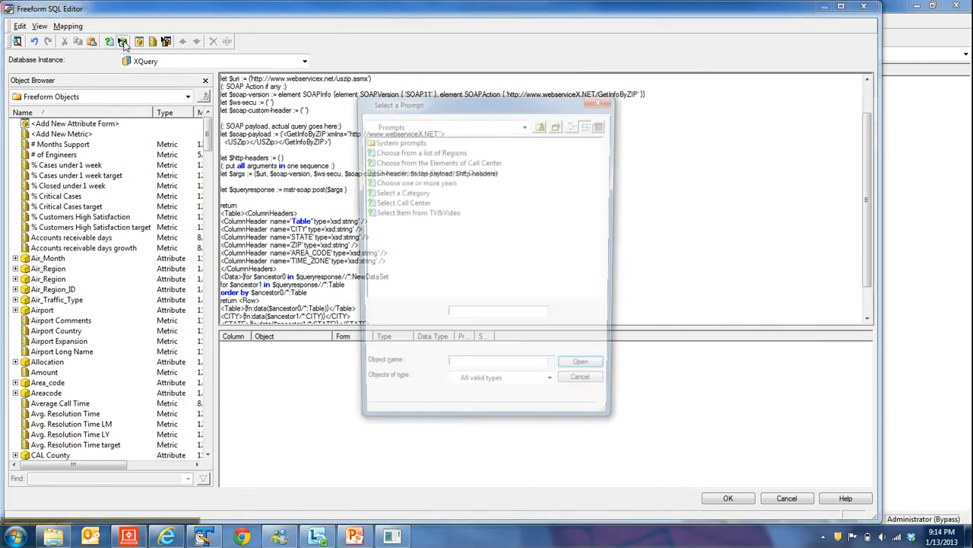
click(526, 124)
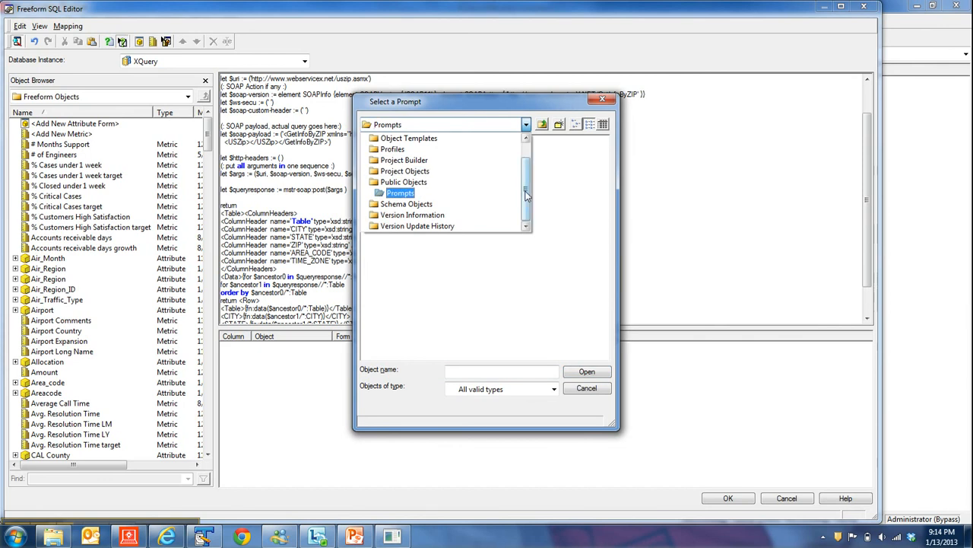
drag(525, 190, 521, 138)
click(403, 149)
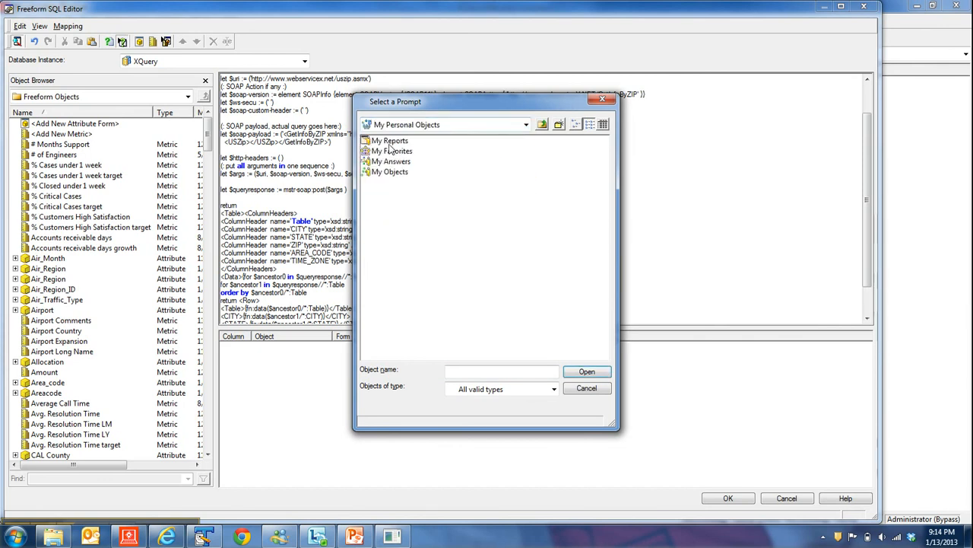
click(388, 143)
double_click(388, 143)
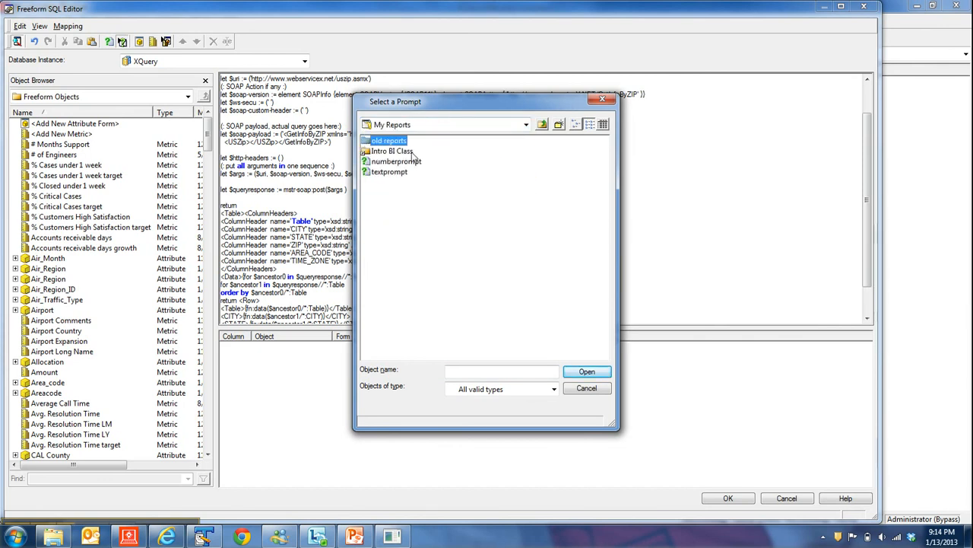
click(380, 162)
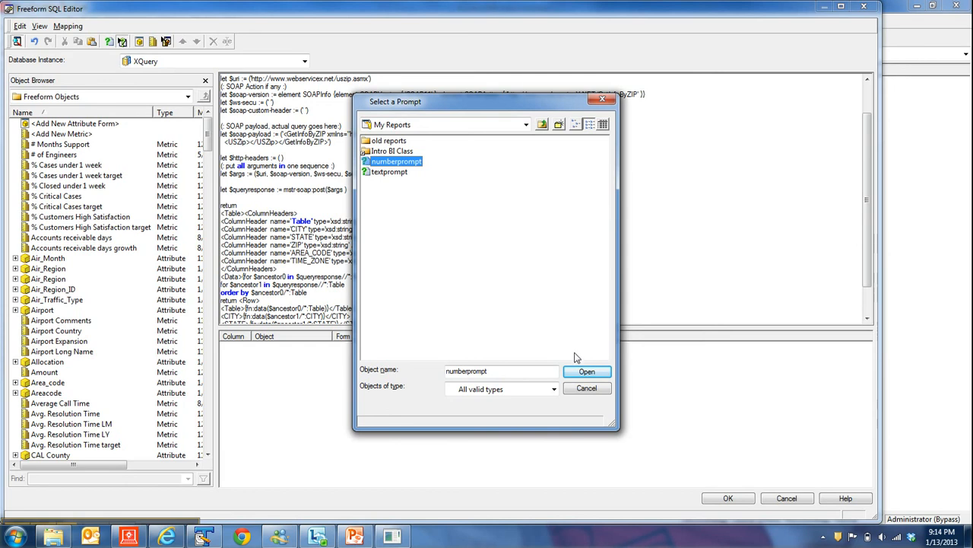
click(576, 376)
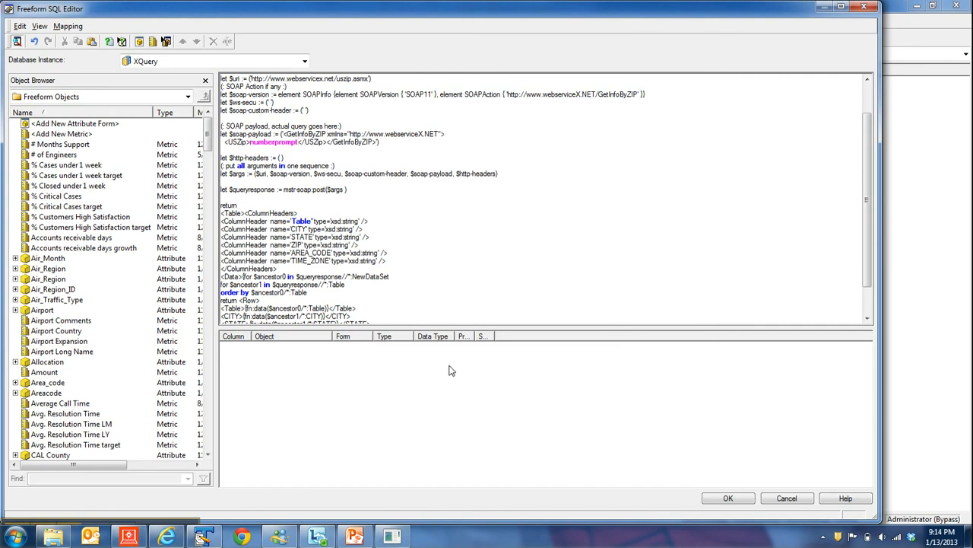
Add six new attribute forms to the column mapping list, one for each returned field.
drag(448, 328, 447, 270)
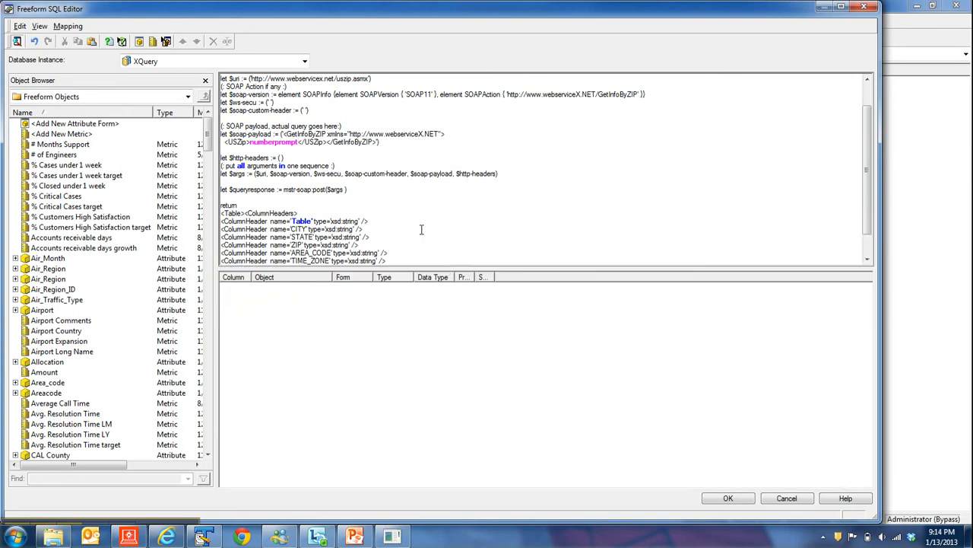
scroll(864, 137, down, 2)
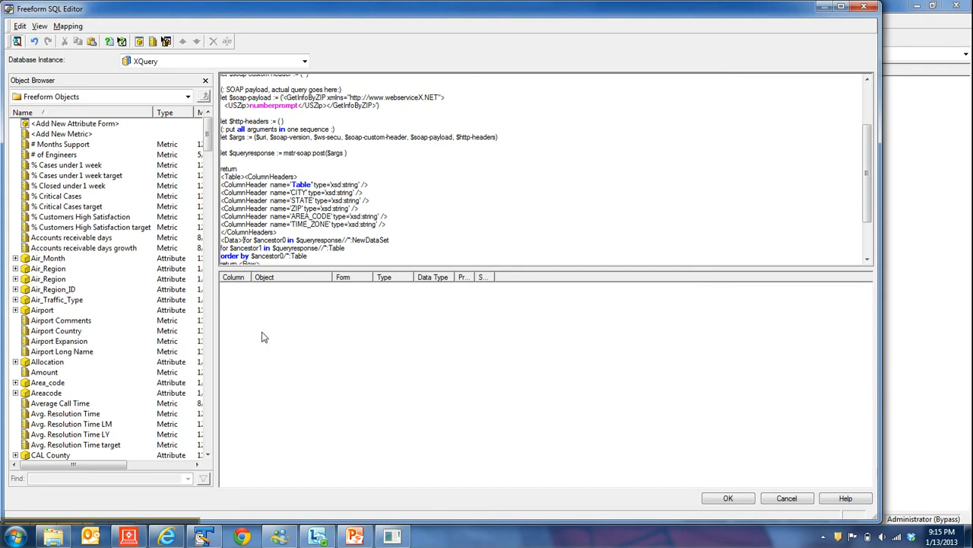
drag(868, 170, 339, 240)
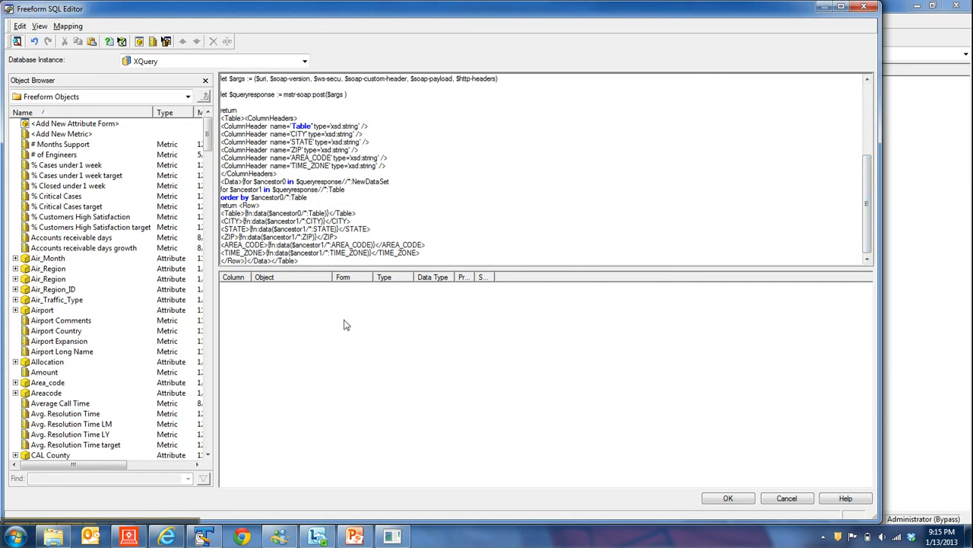
right_click(282, 333)
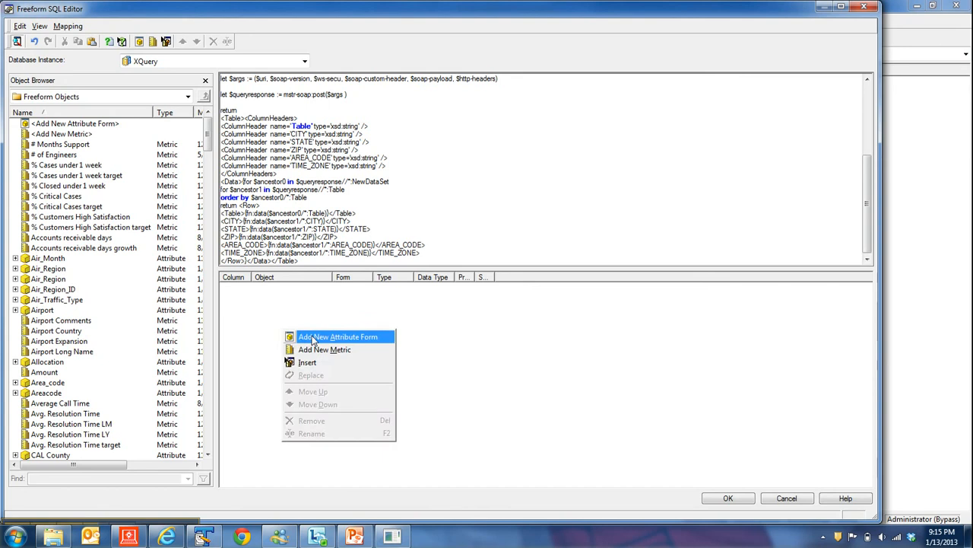
click(407, 188)
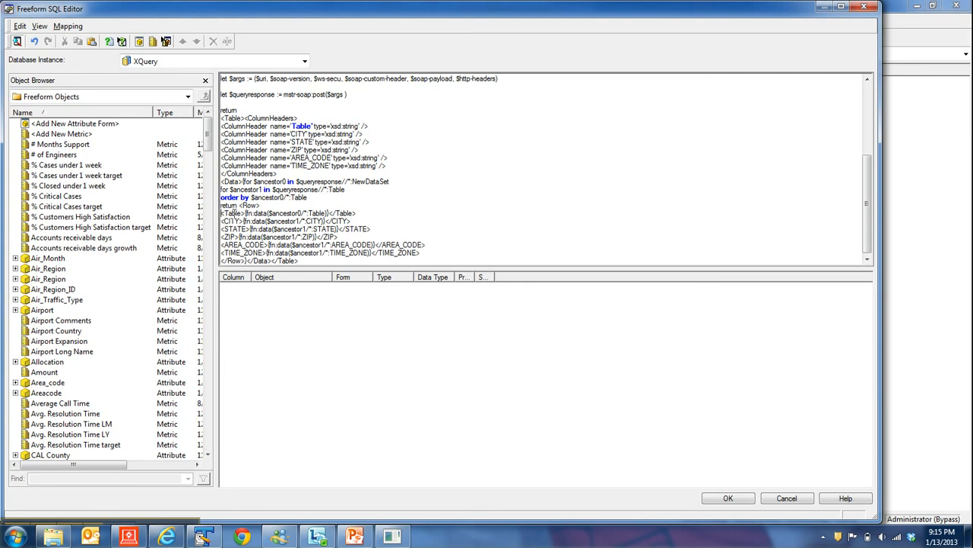
right_click(276, 282)
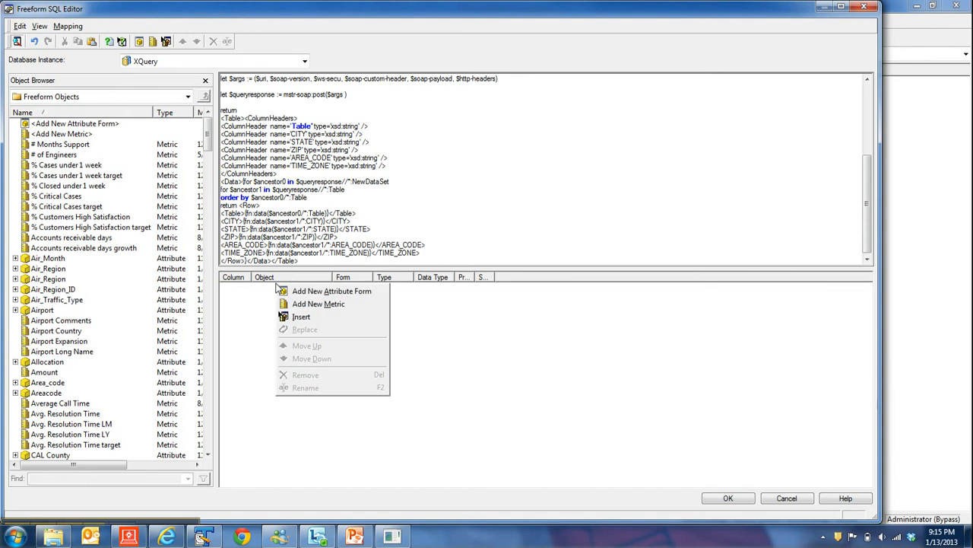
click(259, 299)
right_click(257, 297)
click(304, 306)
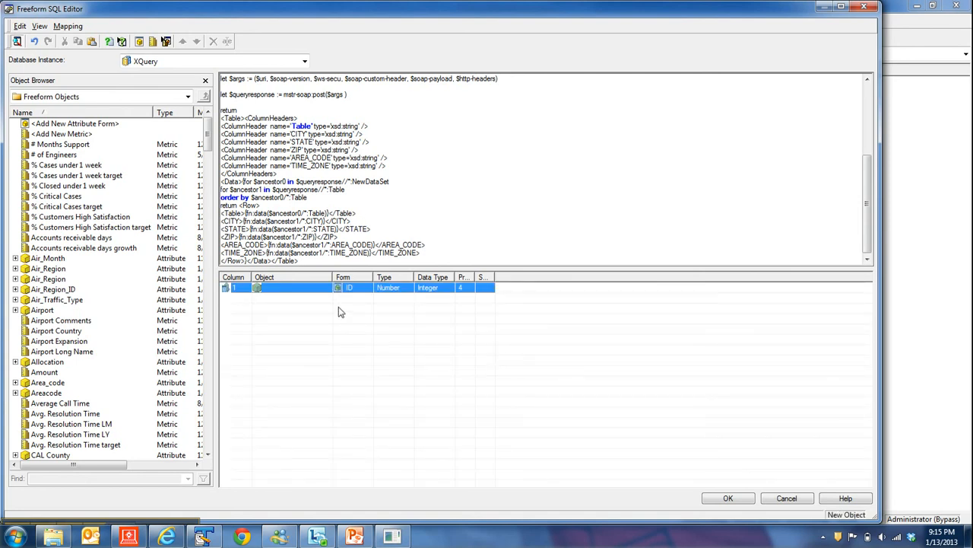
right_click(280, 299)
click(302, 316)
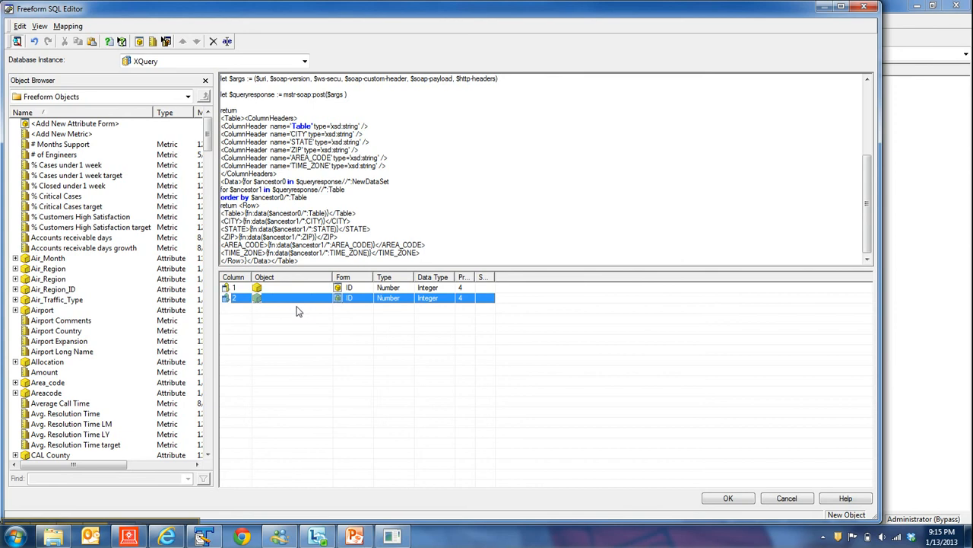
right_click(284, 305)
click(302, 316)
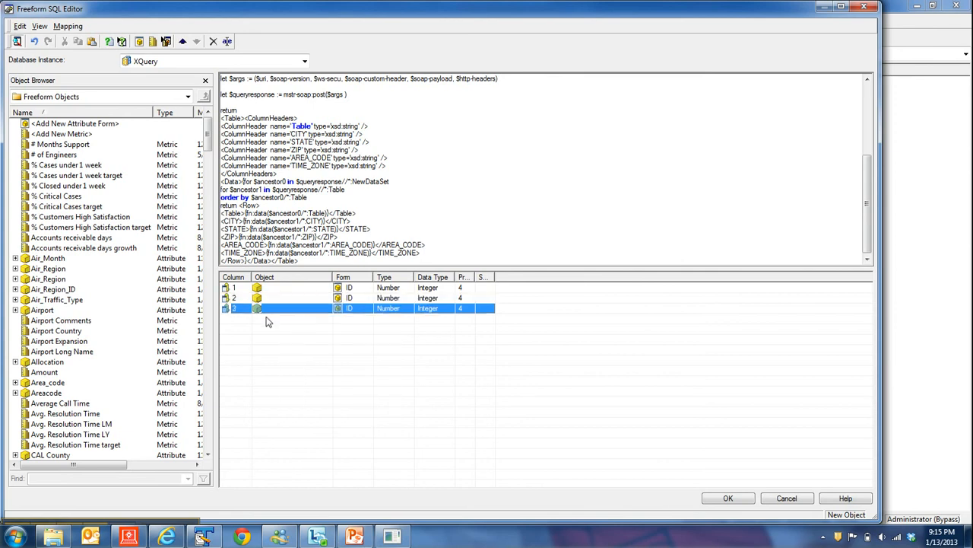
right_click(265, 318)
click(279, 325)
right_click(272, 329)
click(278, 335)
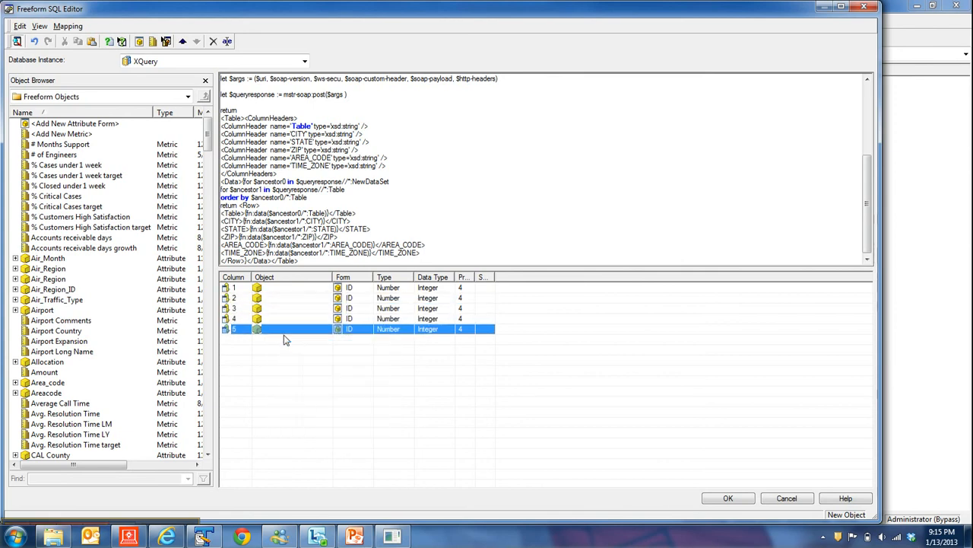
right_click(266, 339)
click(278, 348)
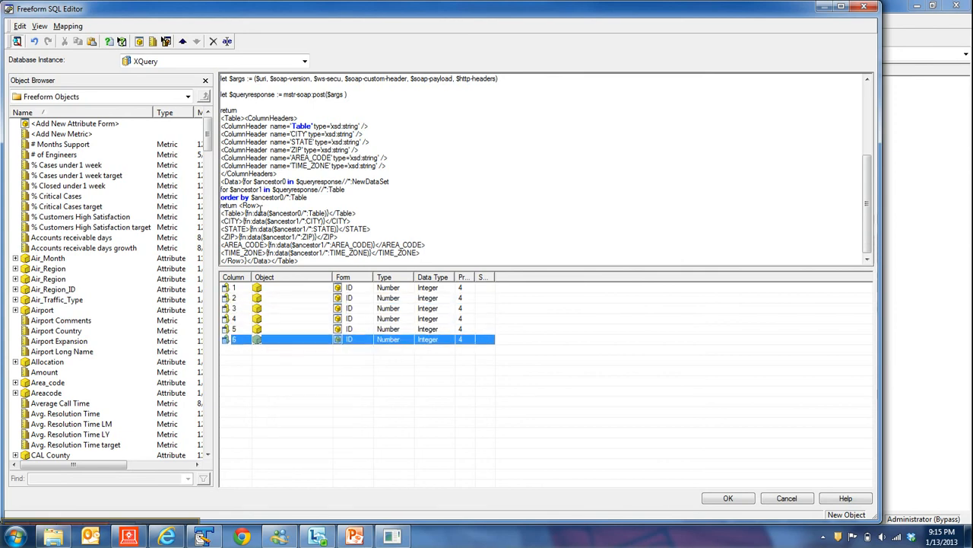
Name the first three new attribute forms Data, City and State in the column mapping list.
click(268, 287)
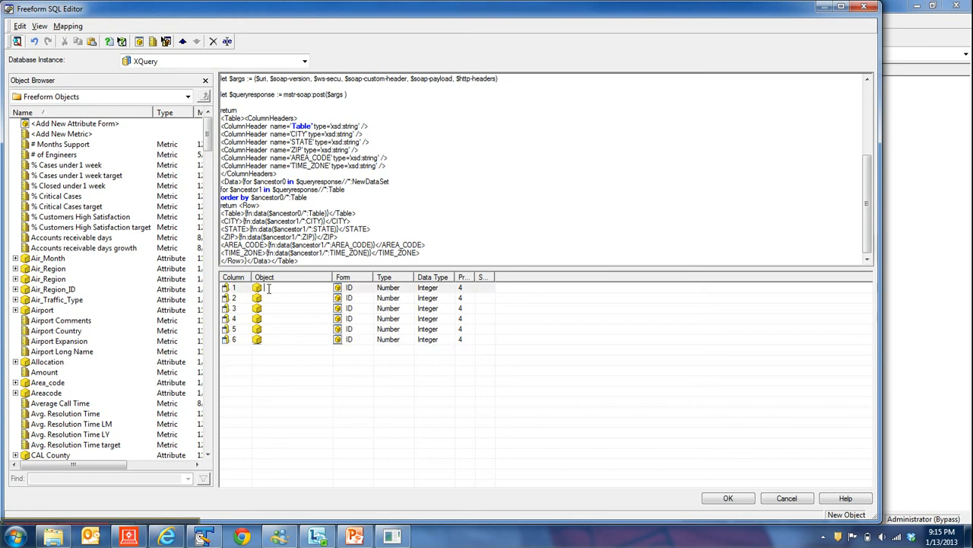
text(Data)
click(287, 298)
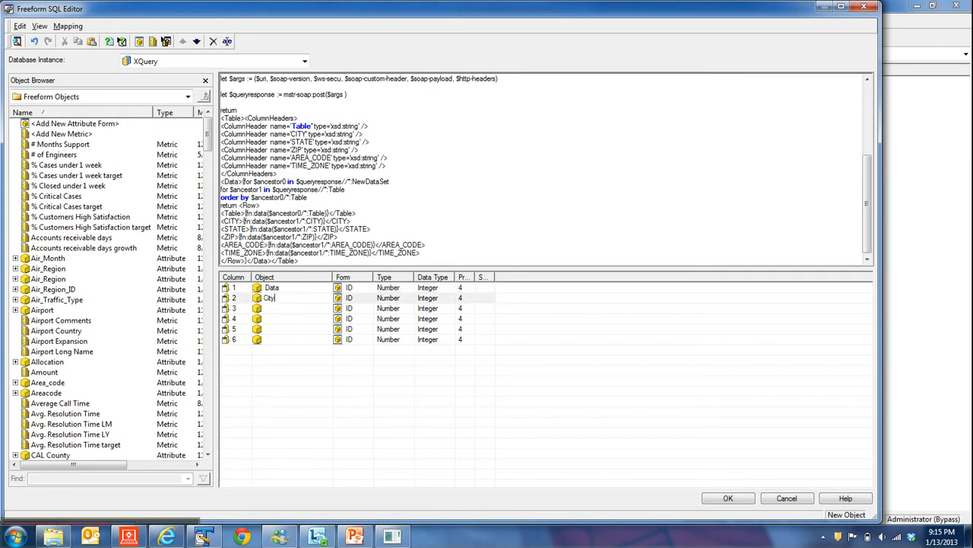
click(276, 311)
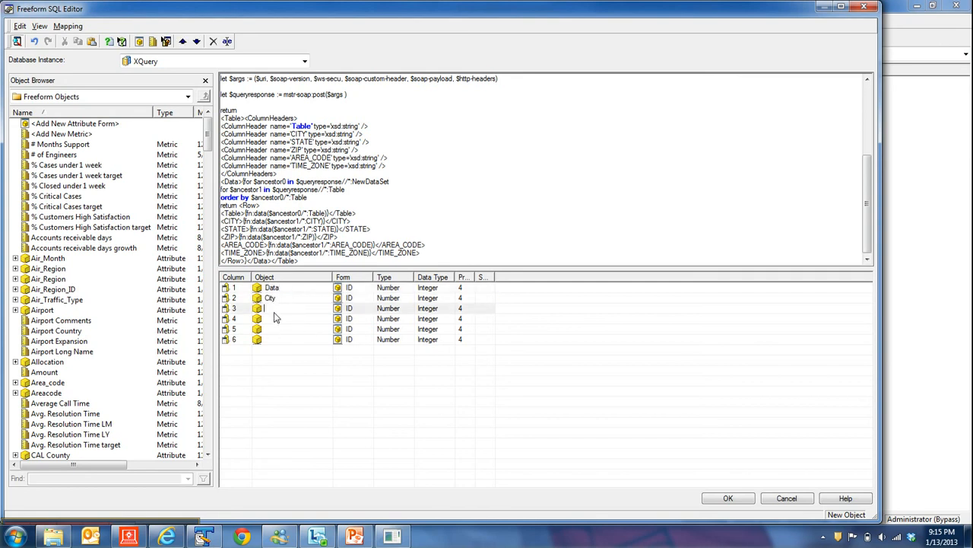
text(Sgtat)
key(BackSpace)
key(BackSpace)
key(BackSpace)
text(tat)
Name the remaining three attribute forms Zip, Area_Code and Time_Zone.
click(290, 318)
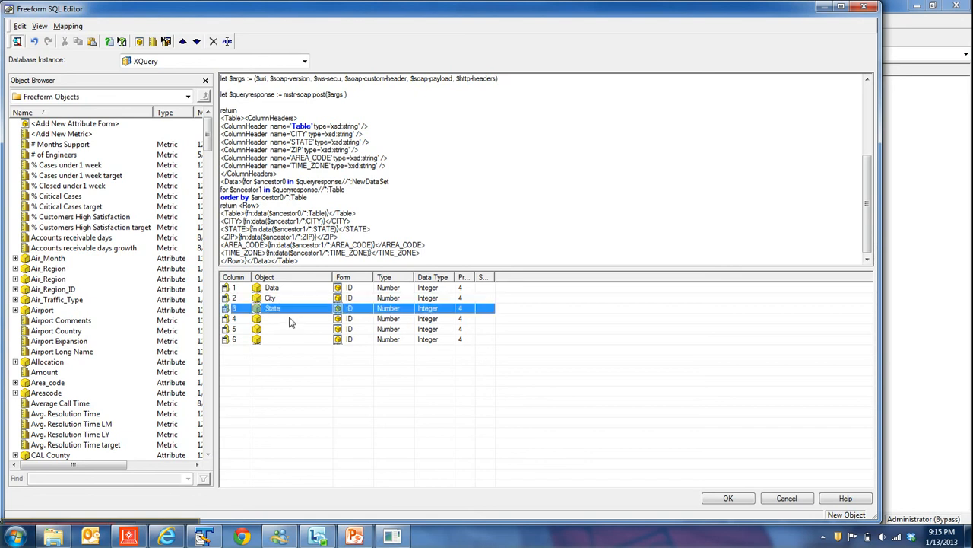
text(Z)
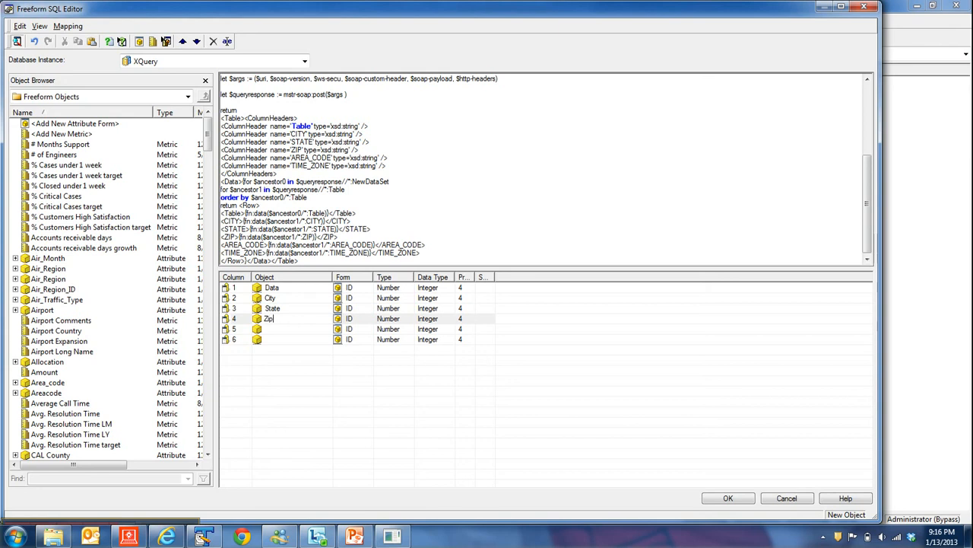
text(ip)
click(295, 328)
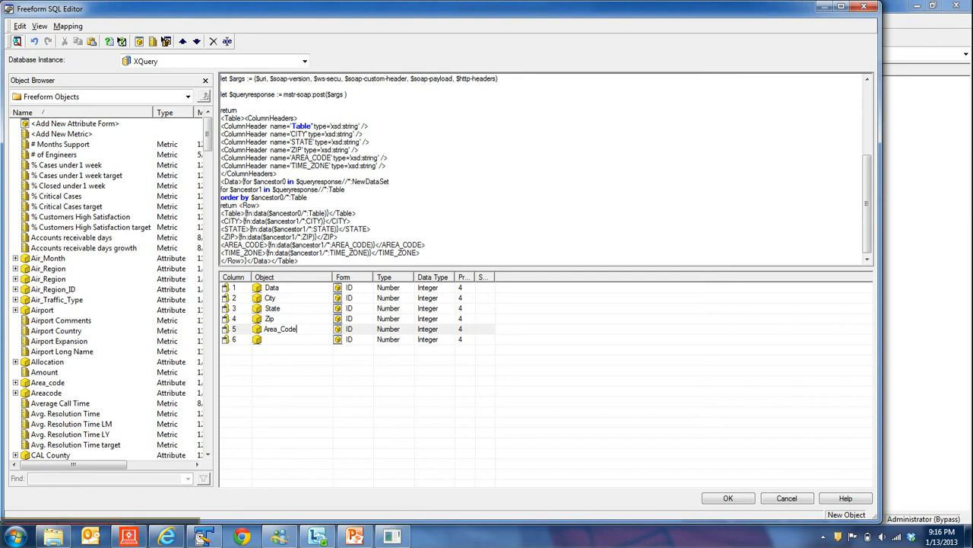
click(297, 339)
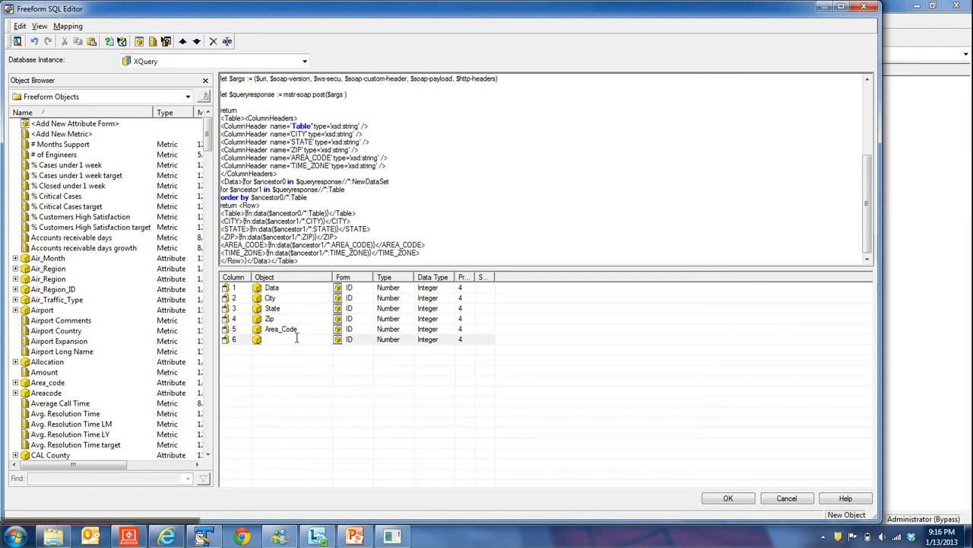
text(Time_Zone)
Set the type of all six mapped columns to Text.
click(401, 292)
click(394, 306)
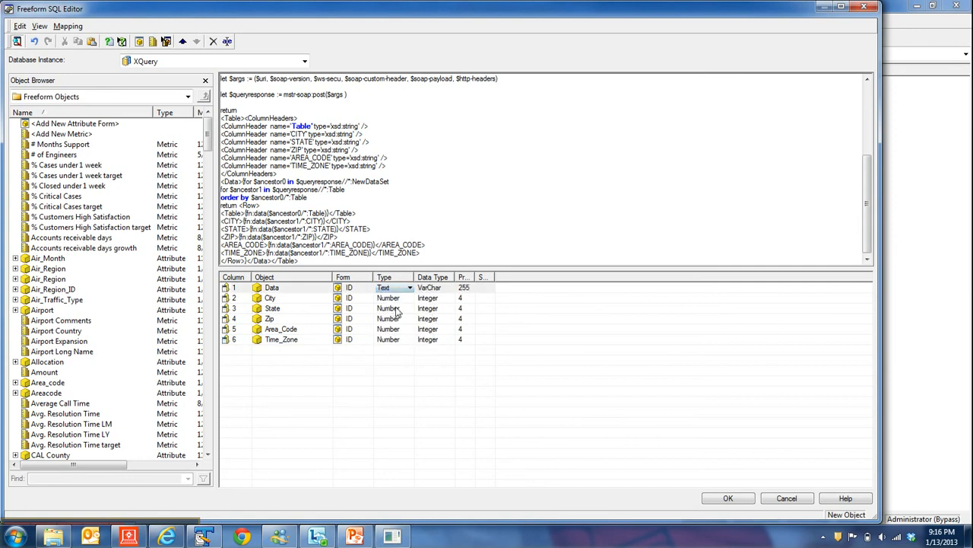
click(409, 304)
click(410, 299)
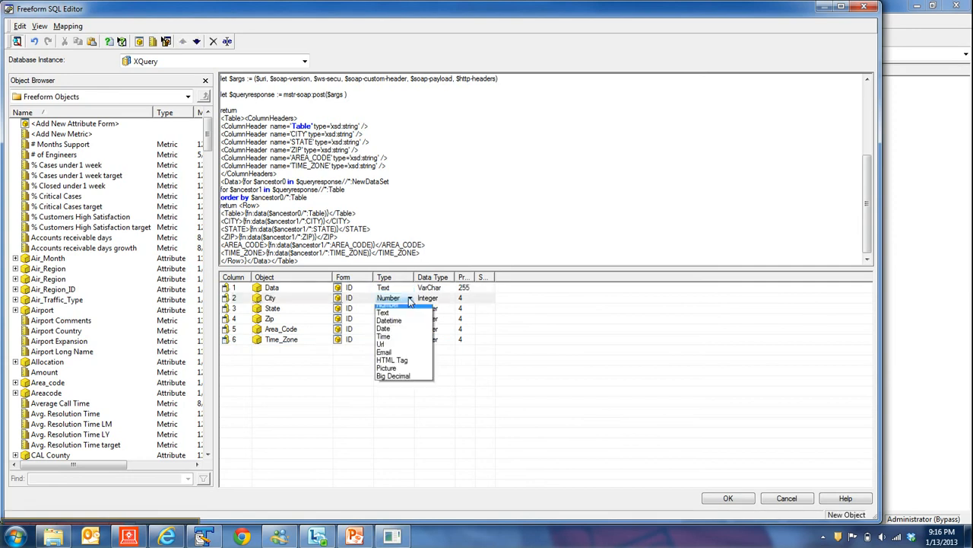
click(402, 318)
click(408, 298)
click(395, 316)
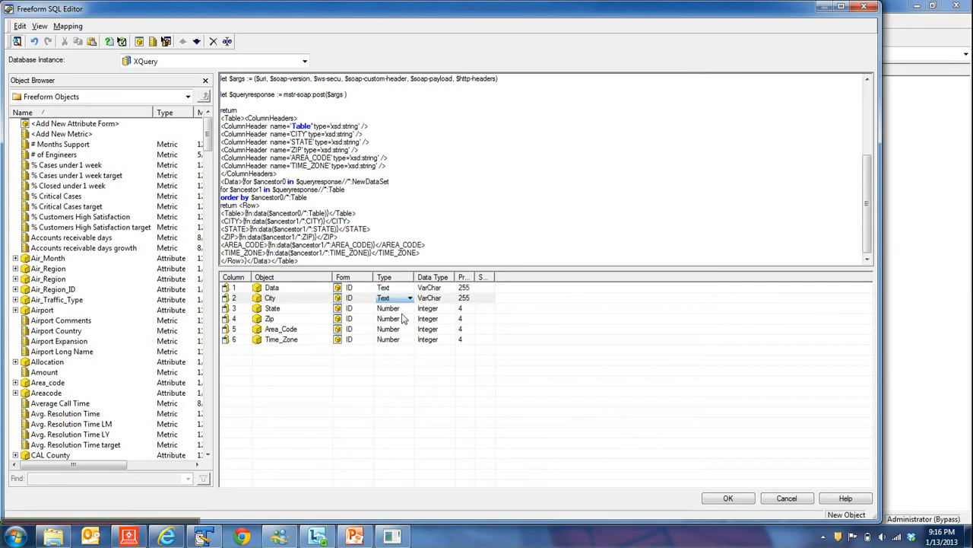
click(405, 309)
click(408, 309)
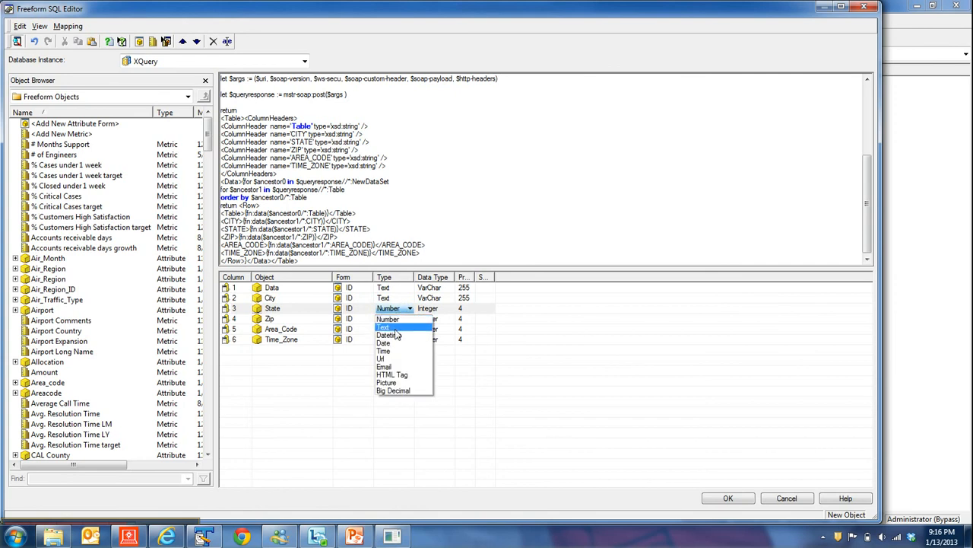
click(398, 326)
click(406, 319)
click(409, 320)
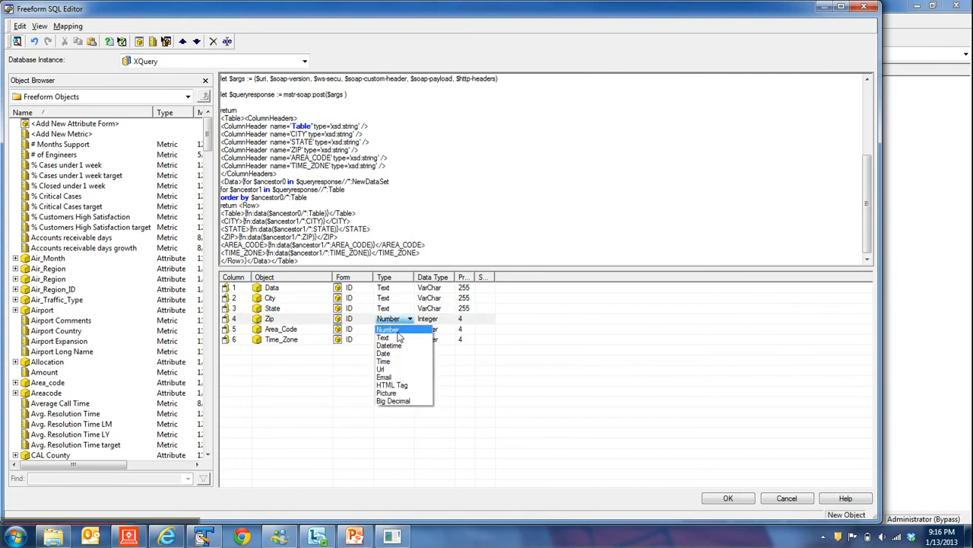
click(399, 330)
click(399, 329)
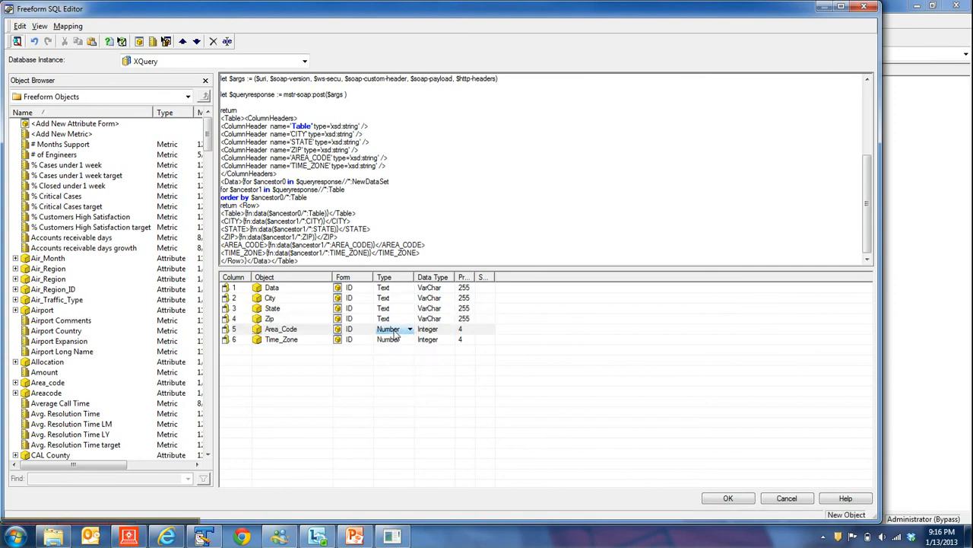
click(408, 330)
click(393, 340)
click(391, 340)
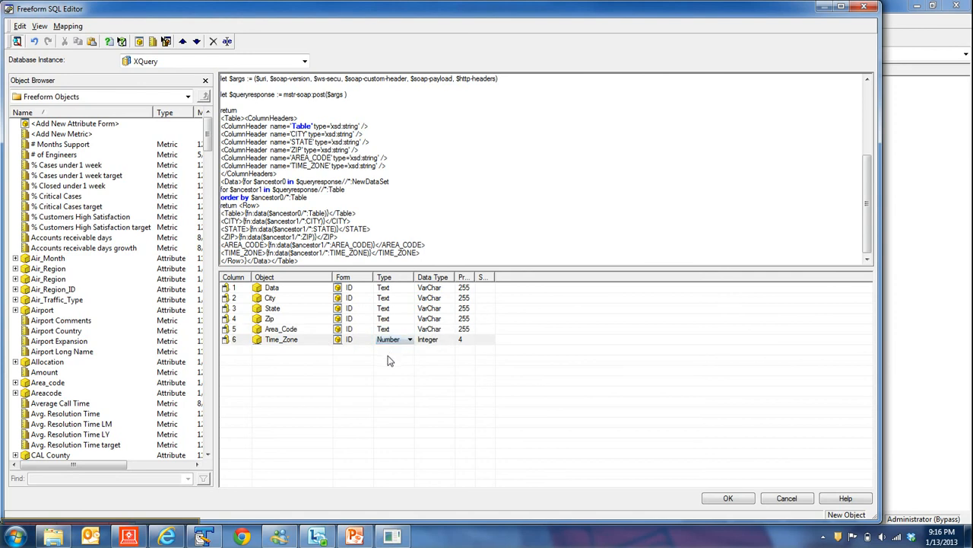
click(393, 342)
click(388, 359)
click(410, 431)
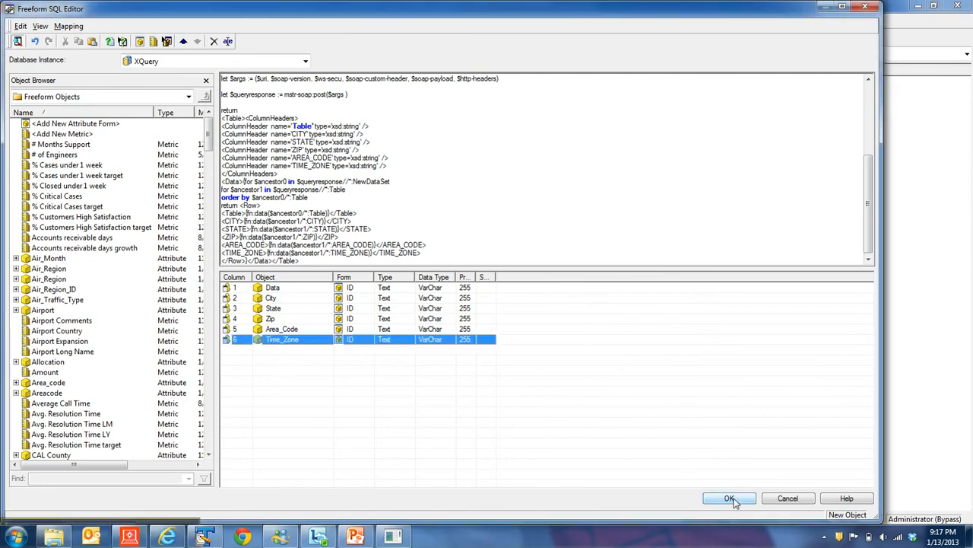
Confirm the freeform editor and save the report in My Reports as My First Webservice.
click(734, 502)
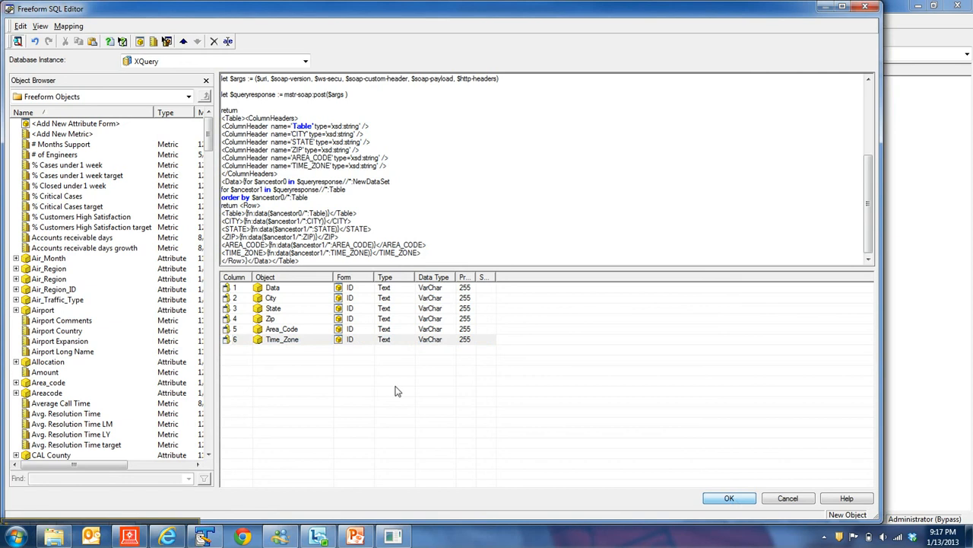
click(728, 498)
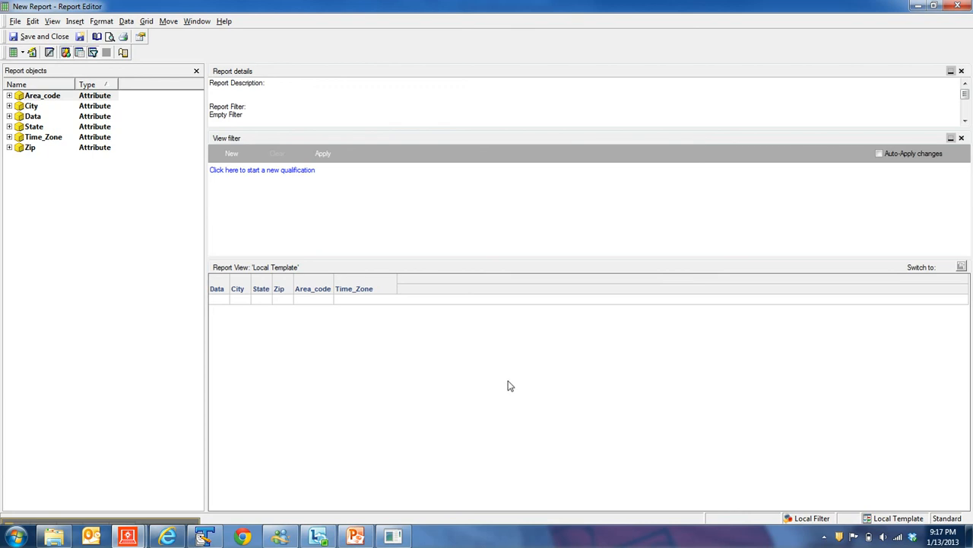
click(22, 40)
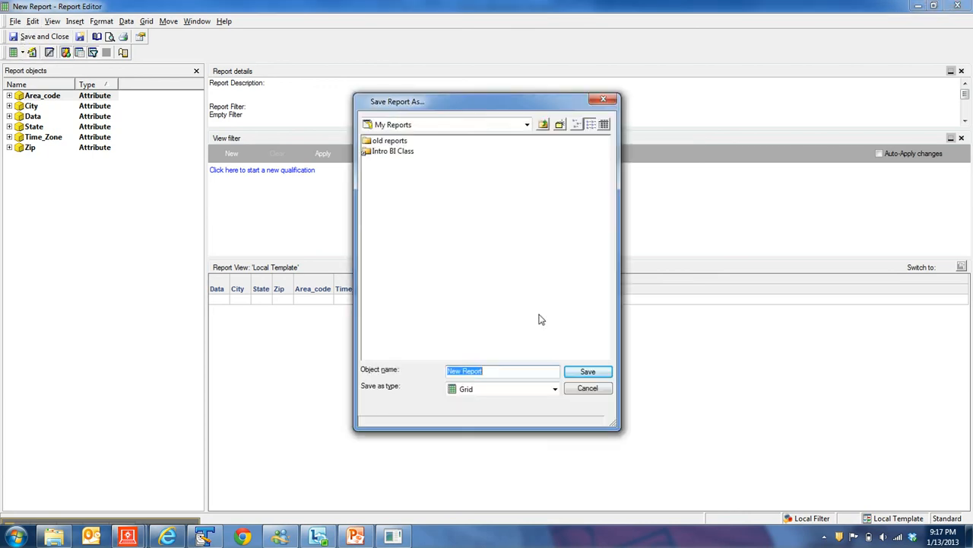
click(517, 370)
key(BackSpace)
key(BackSpace)
key(BackSpace)
key(BackSpace)
key(BackSpace)
key(BackSpace)
key(BackSpace)
key(BackSpace)
key(BackSpace)
text(My First Webservice)
click(588, 372)
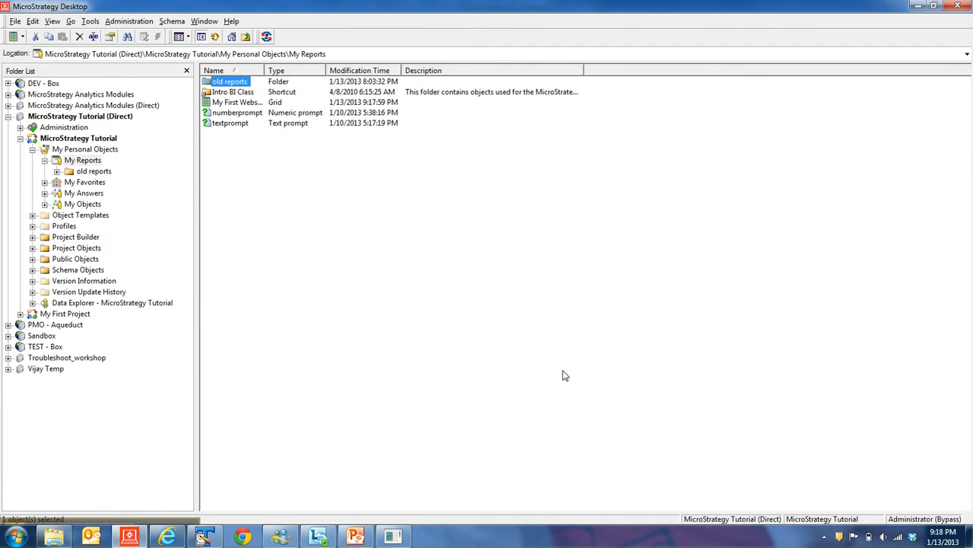
Run the My First Webservice report, answering the ZIP prompt with 75080.
double_click(263, 70)
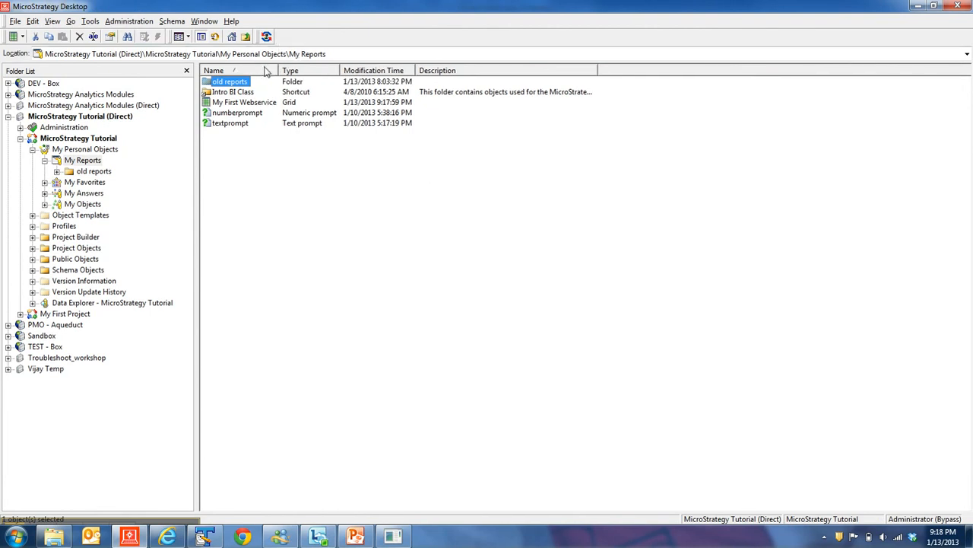
double_click(217, 102)
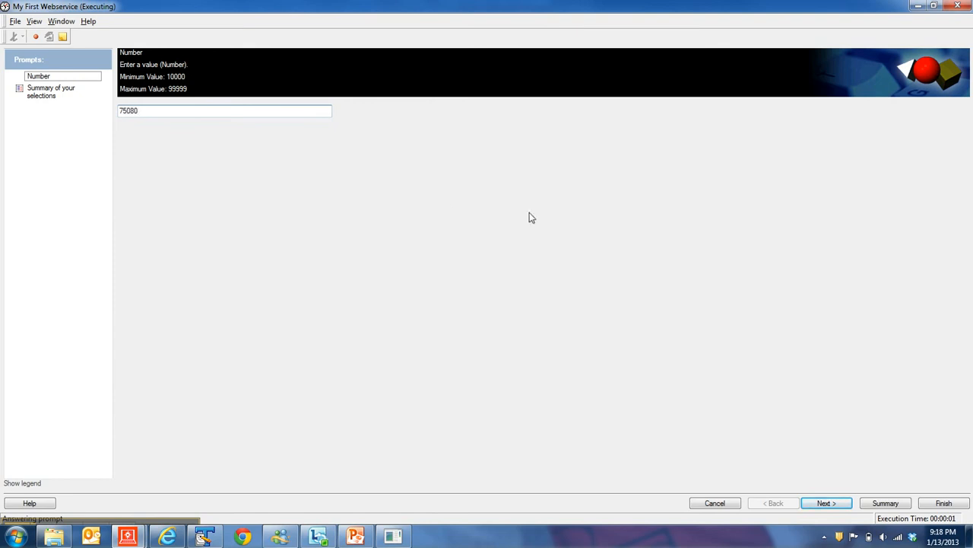
click(830, 505)
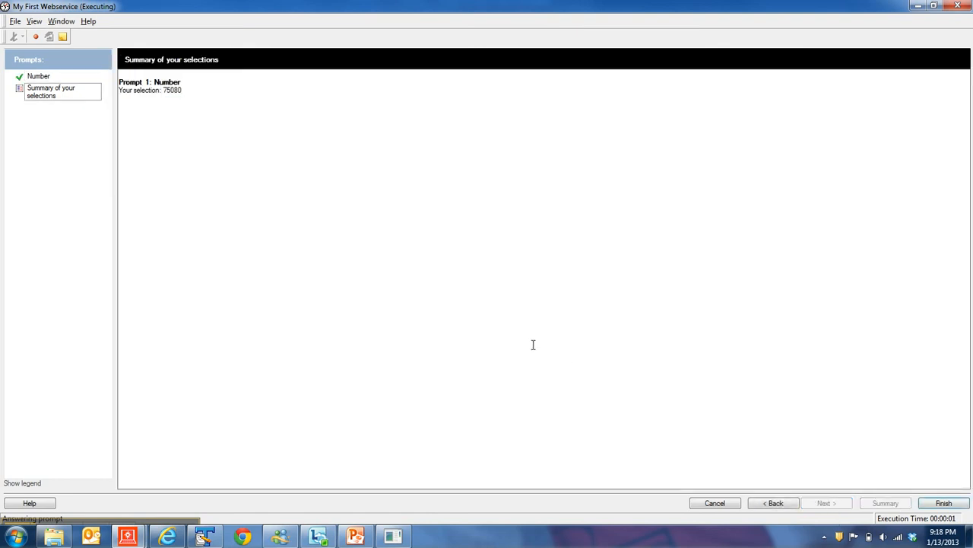
click(944, 503)
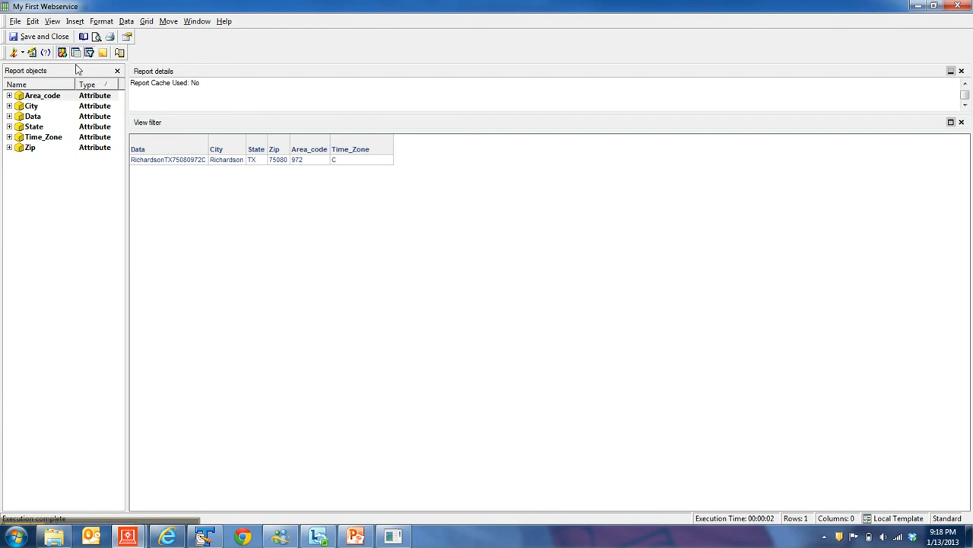
Re-prompt the report and run it again for ZIP 75081.
click(45, 53)
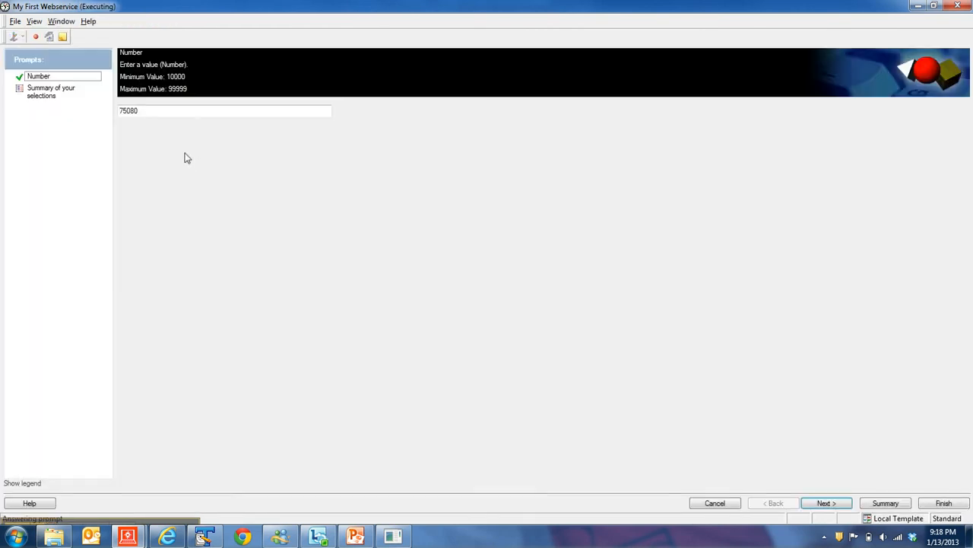
click(146, 111)
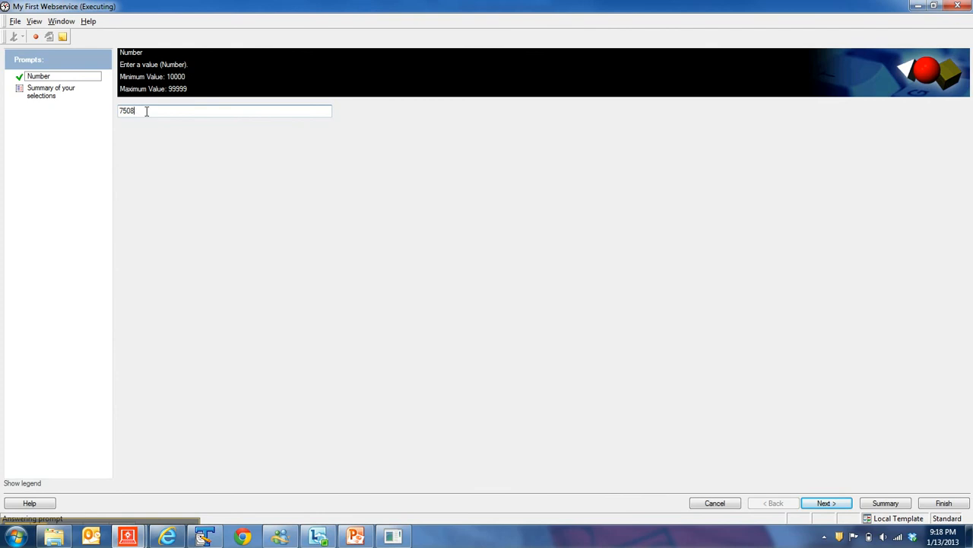
click(848, 506)
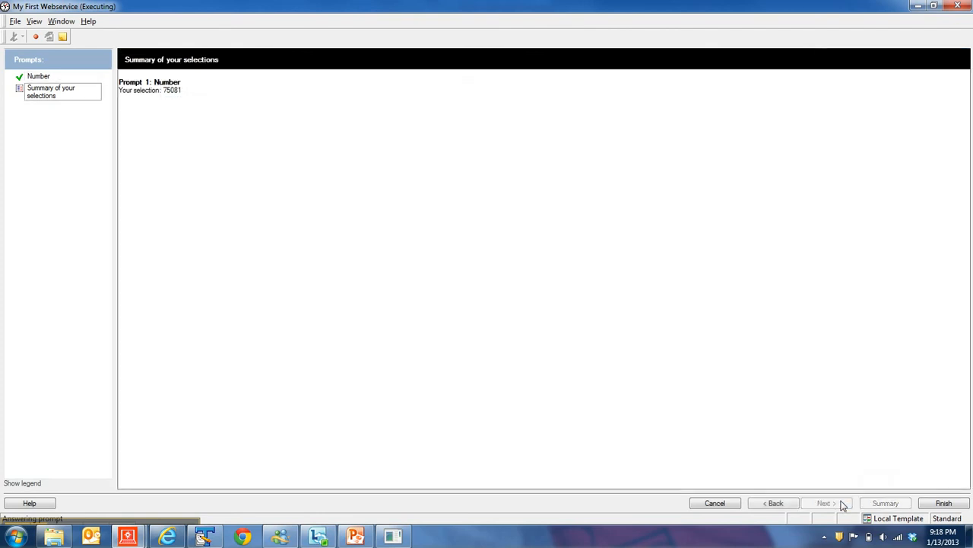
click(949, 502)
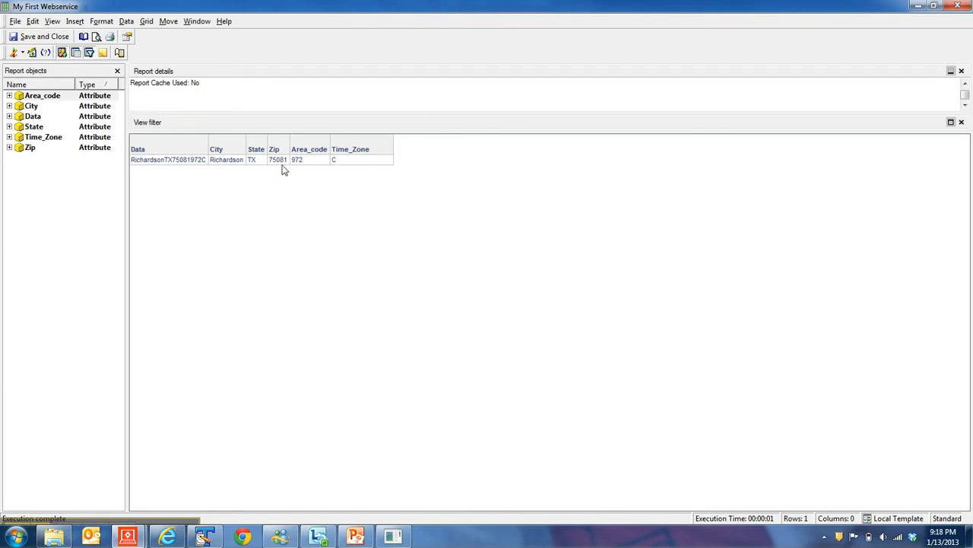
Re-prompt the report, run it for ZIP 75063, and switch back to the PowerPoint presentation.
click(45, 54)
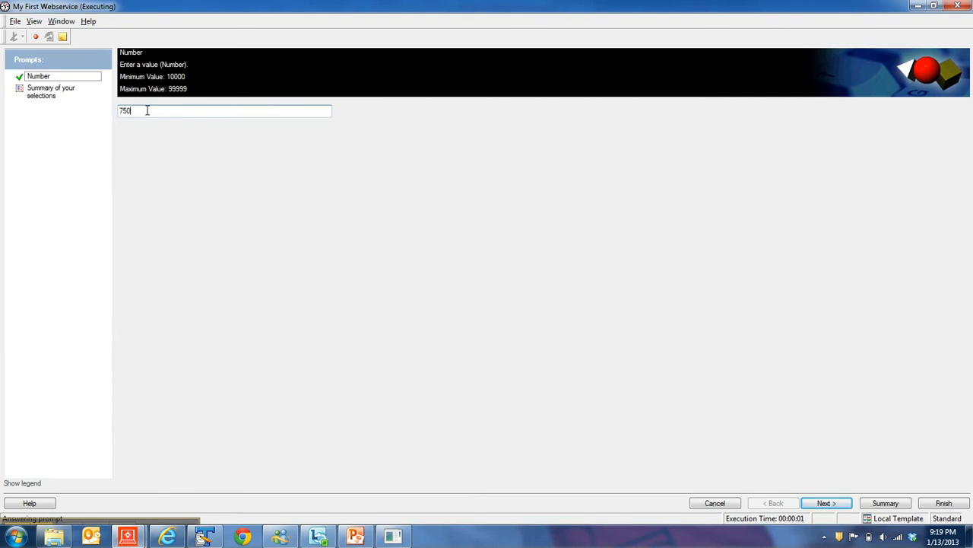
text(63)
click(827, 503)
click(956, 506)
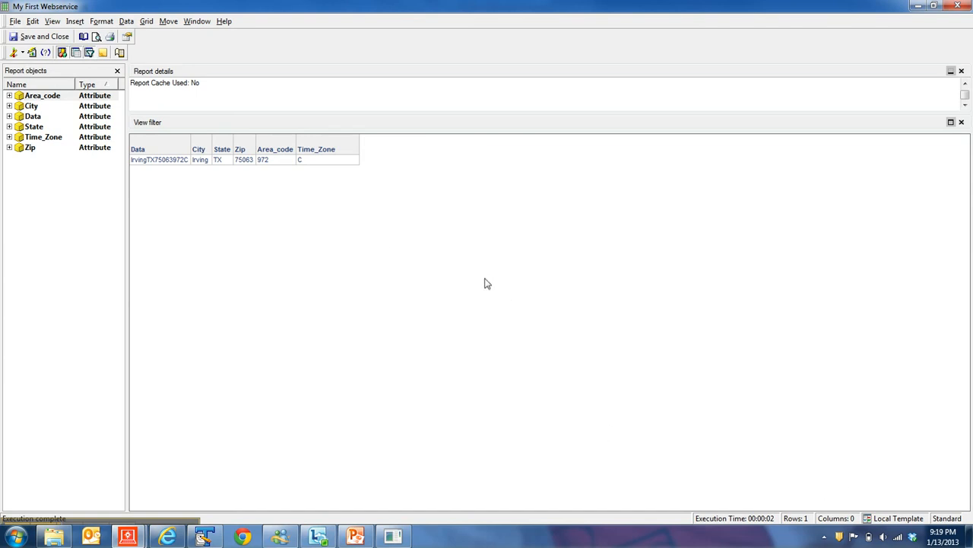
click(353, 538)
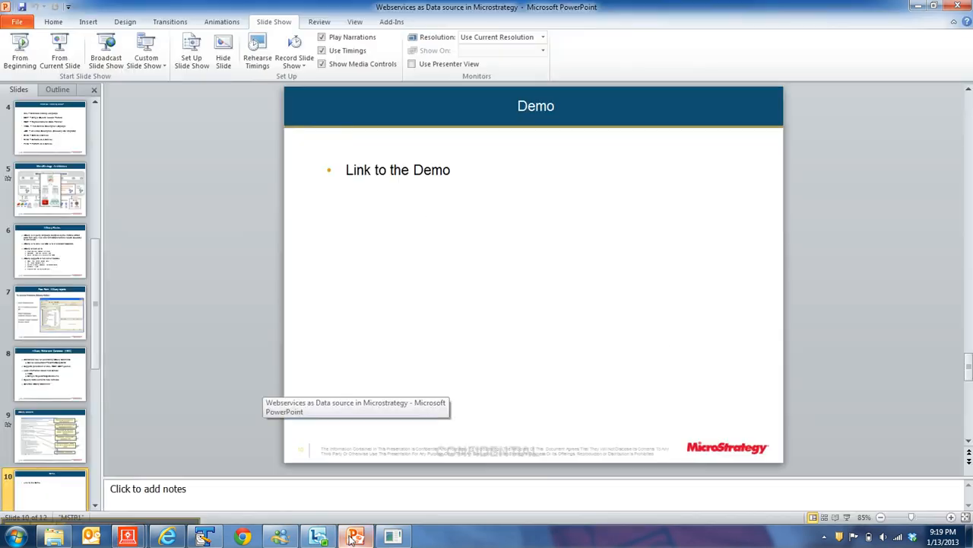